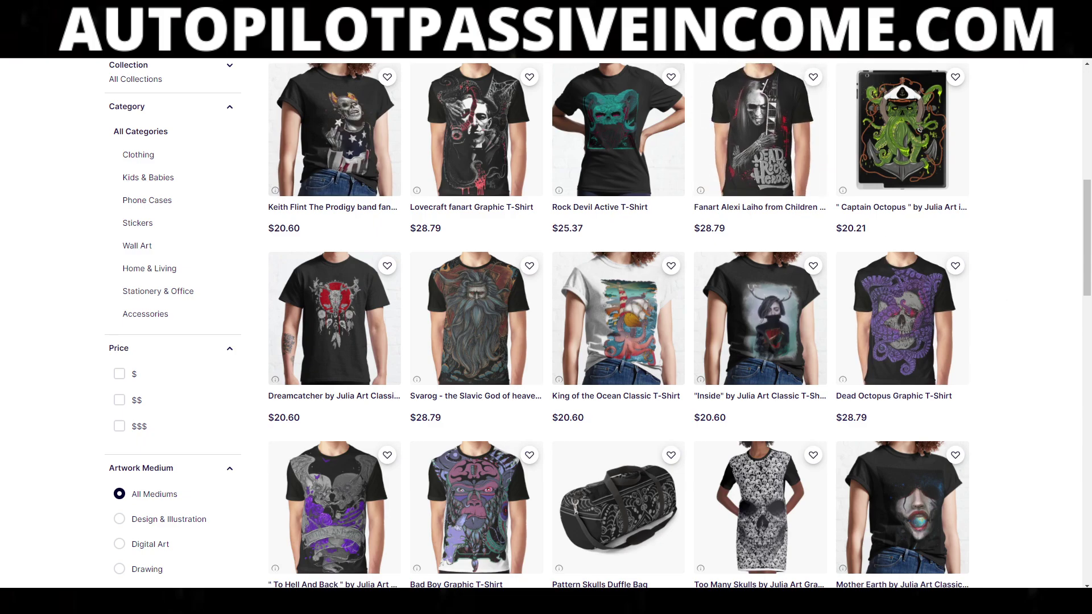
Open a new browser tab from the Redbubble shirt results
{"action": "key", "text": "ctrl+t"}
Go to the DIY INCOME TUTORIALS YouTube channel through the 'diy' suggestion and show its videos
{"action": "type", "text": "diy"}
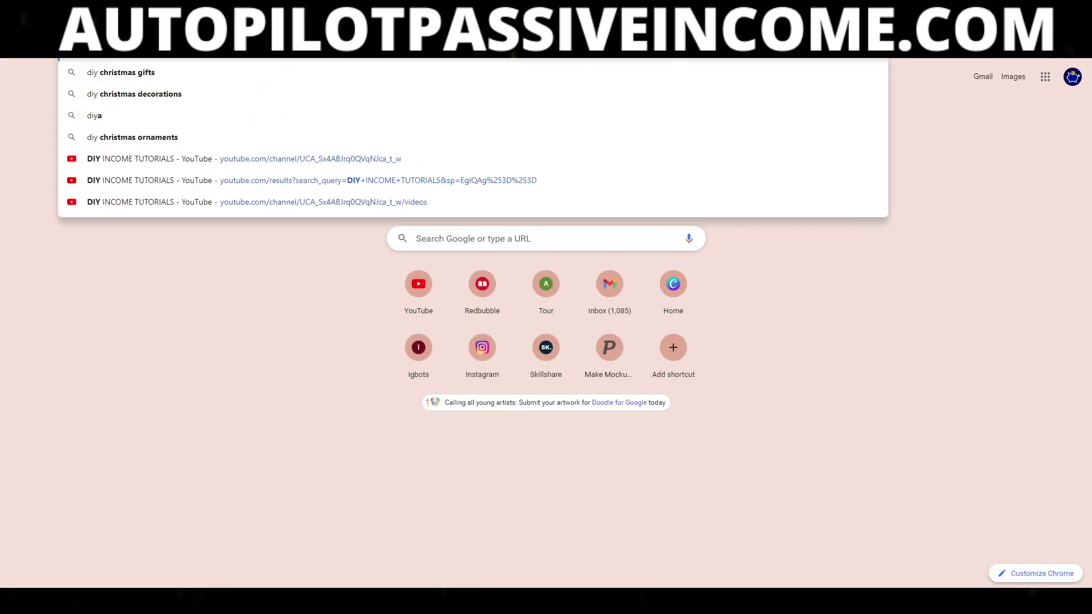
{"action": "key", "text": "Down"}
{"action": "key", "text": "Down"}
{"action": "key", "text": "Down"}
{"action": "key", "text": "Down"}
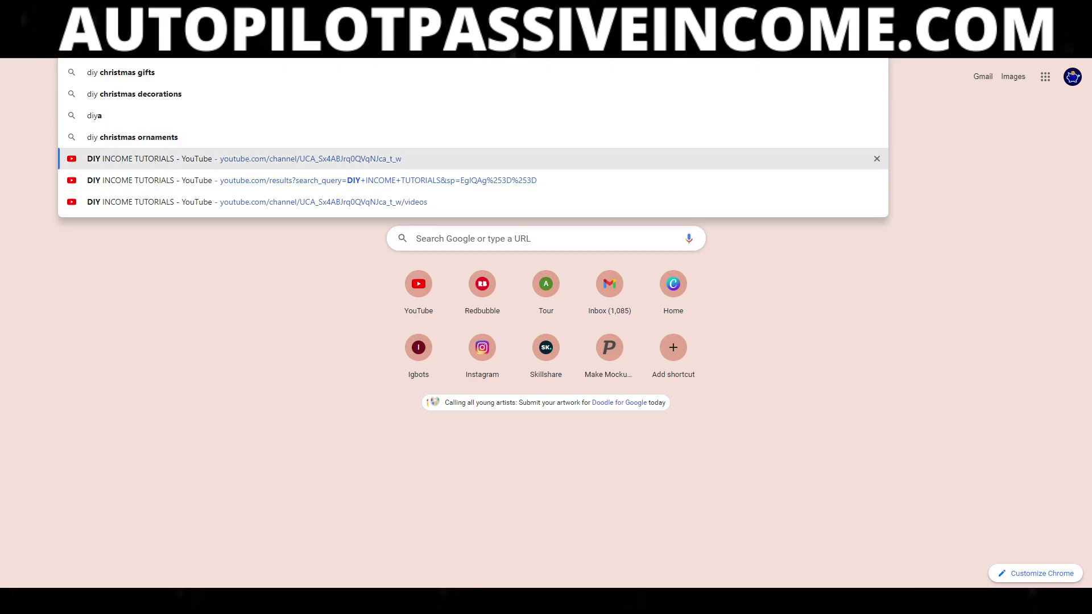
{"action": "key", "text": "Return"}
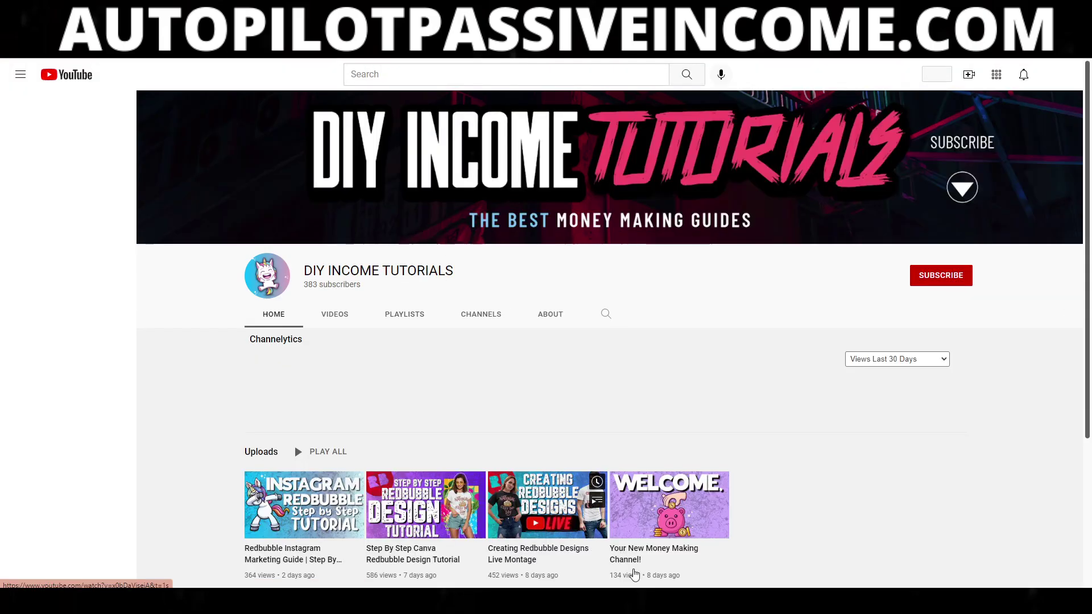
{"action": "scroll", "coordinate": [134, 273], "scroll_direction": "down", "scroll_amount": 4}
{"action": "scroll", "coordinate": [135, 273], "scroll_direction": "up", "scroll_amount": 4}
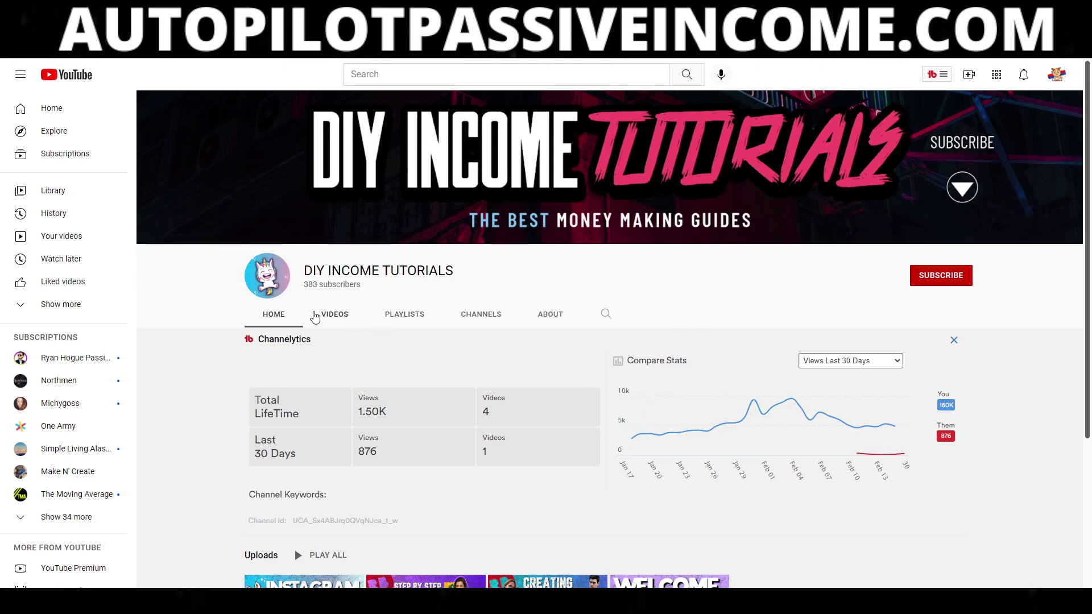
{"action": "left_click", "coordinate": [313, 313]}
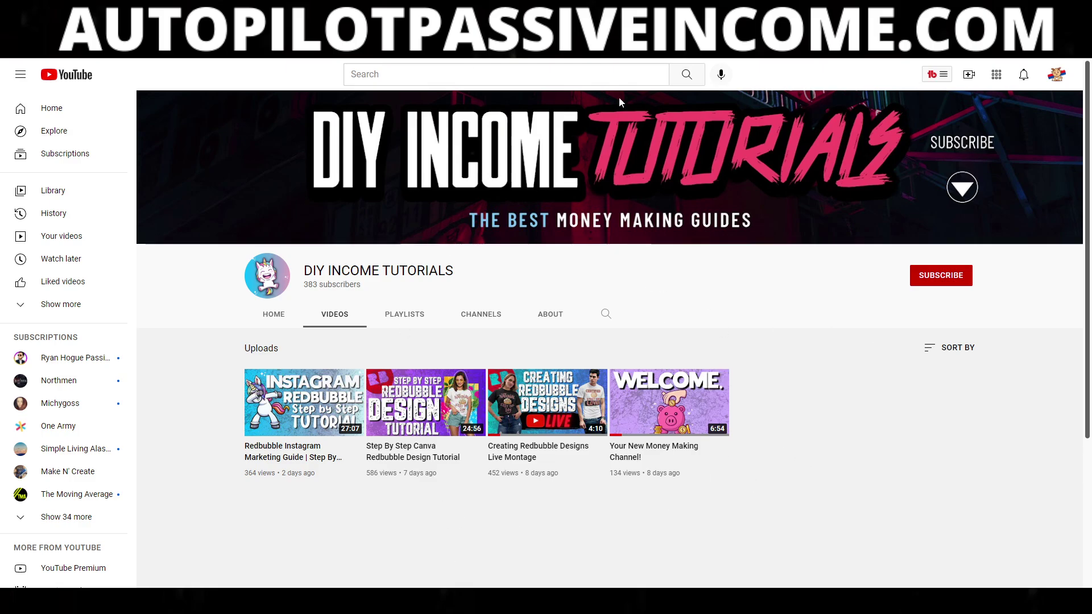
Highlight the first three video listings and start a new Incognito window
{"action": "left_click_drag", "start_coordinate": [807, 391], "coordinate": [244, 375]}
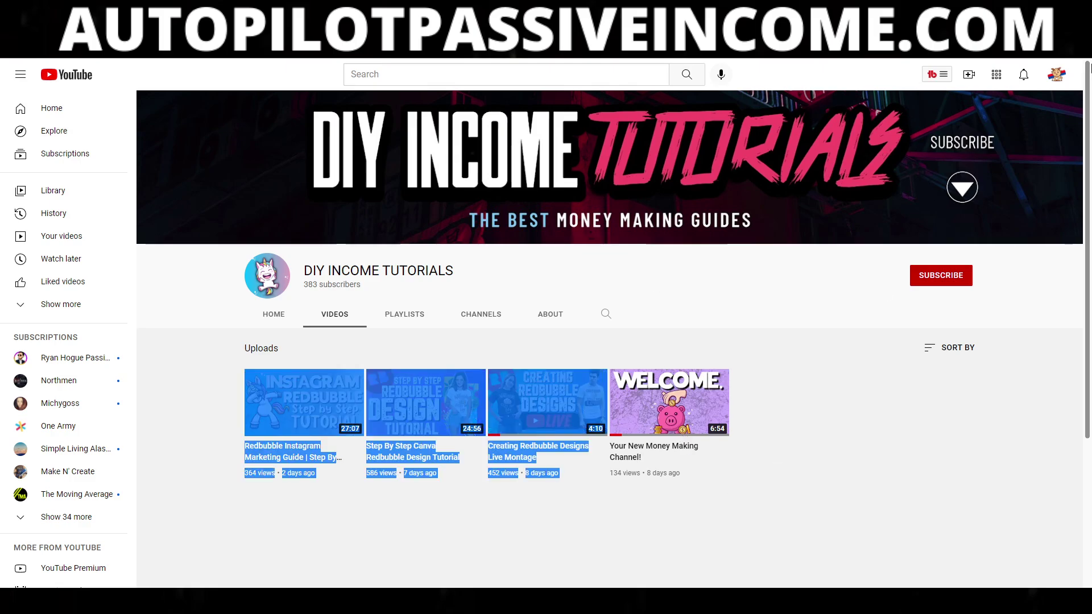
{"action": "left_click", "coordinate": [1078, 34]}
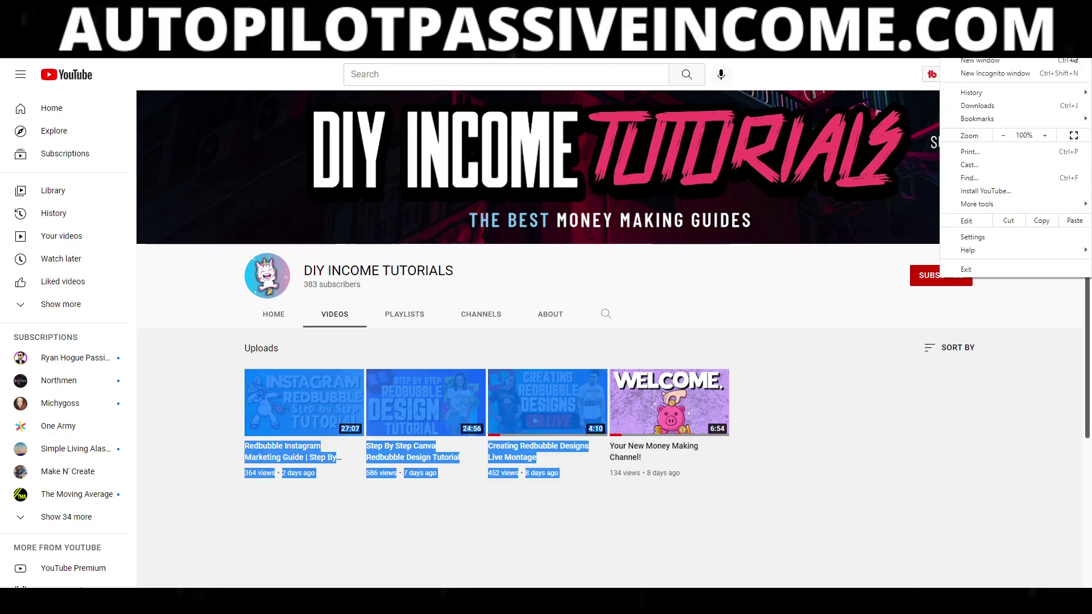
{"action": "left_click", "coordinate": [1036, 73]}
Load amazon in the incognito window and place the cursor in Amazon's search box
{"action": "type", "text": "amazon"}
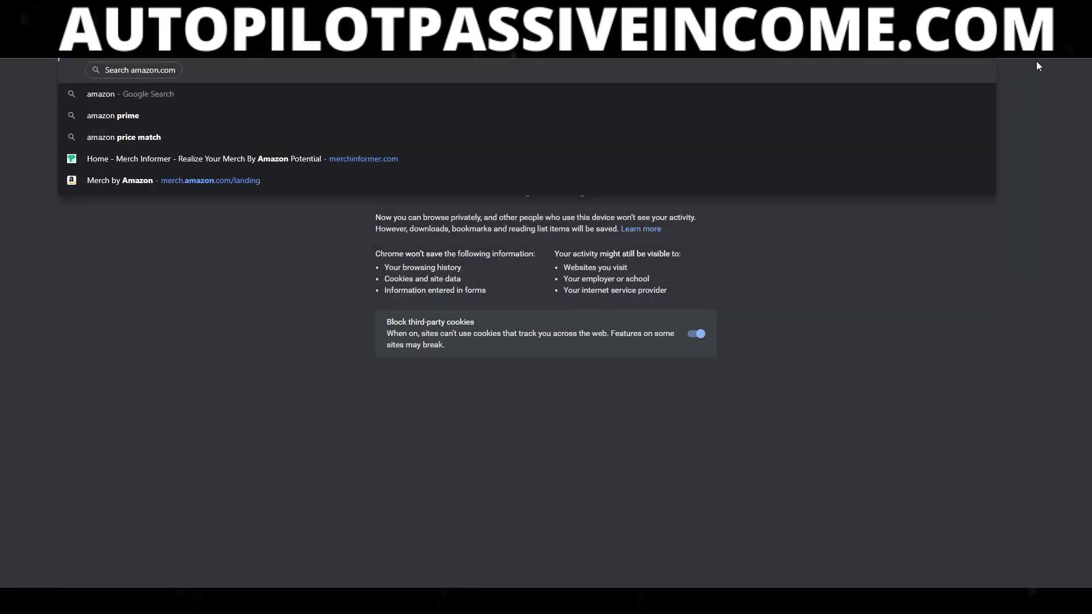
{"action": "key", "text": "Return"}
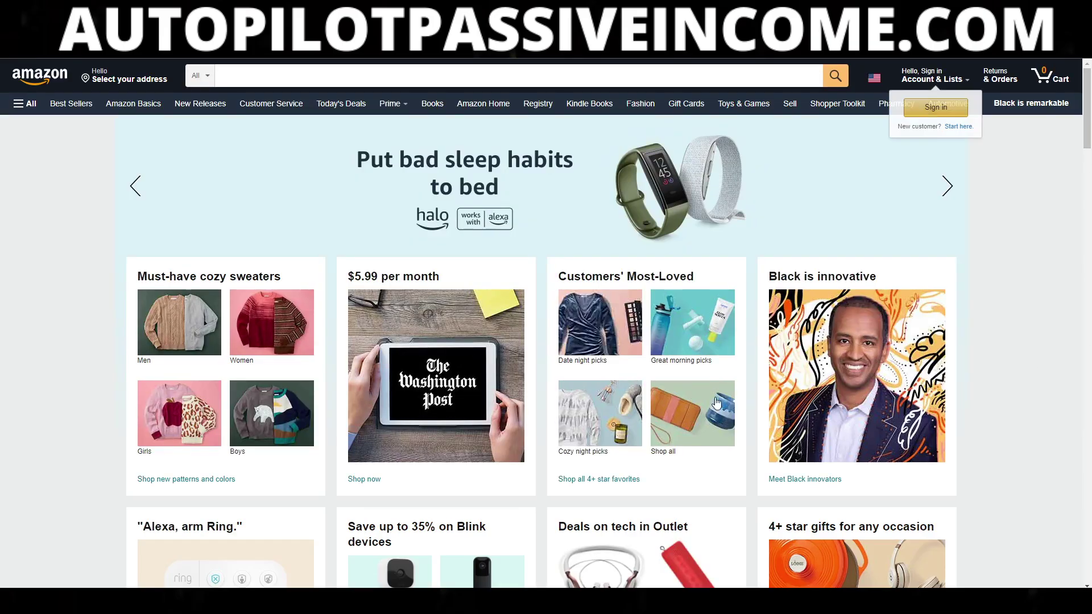
{"action": "scroll", "coordinate": [716, 402], "scroll_direction": "down", "scroll_amount": 5}
{"action": "scroll", "coordinate": [680, 370], "scroll_direction": "up", "scroll_amount": 5}
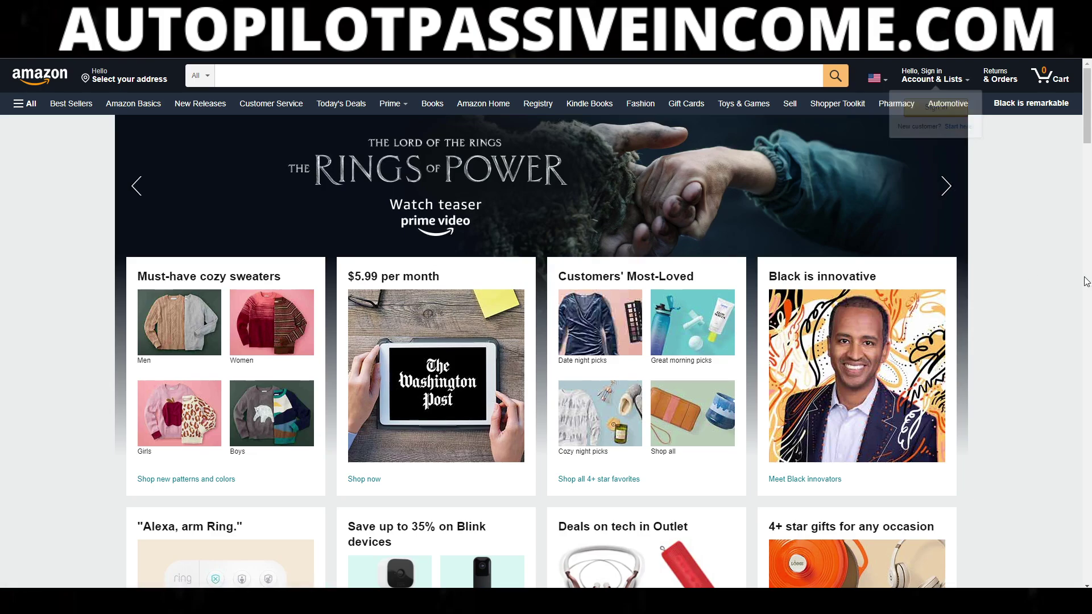
{"action": "left_click", "coordinate": [271, 74]}
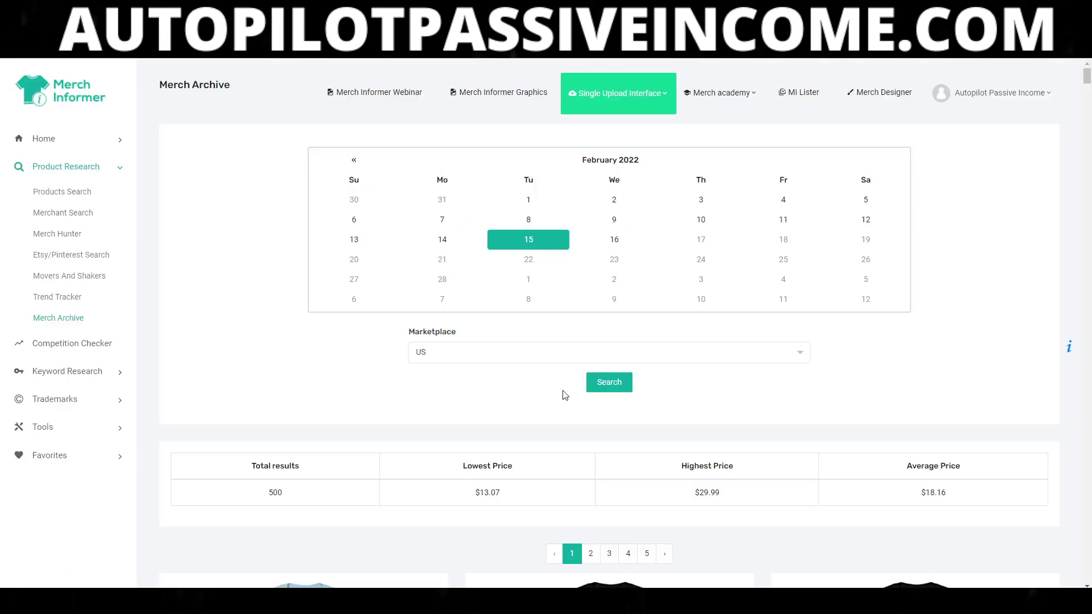
Review the 15 February 2022 US Merch Archive results with 500 items, then open a new tab
{"action": "scroll", "coordinate": [319, 216], "scroll_direction": "down", "scroll_amount": 1}
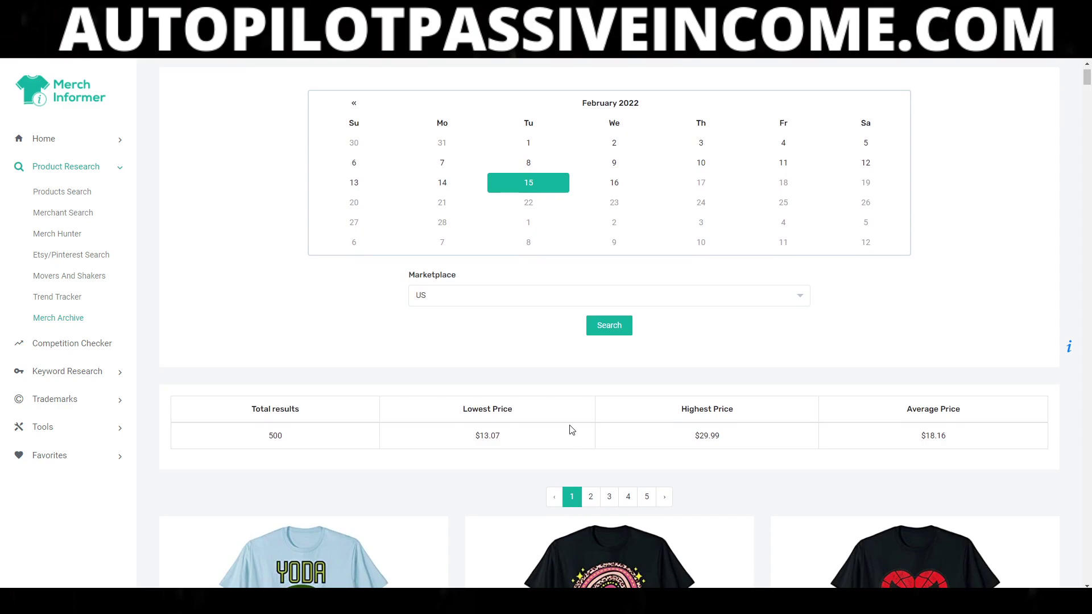
{"action": "scroll", "coordinate": [545, 428], "scroll_direction": "up", "scroll_amount": 1}
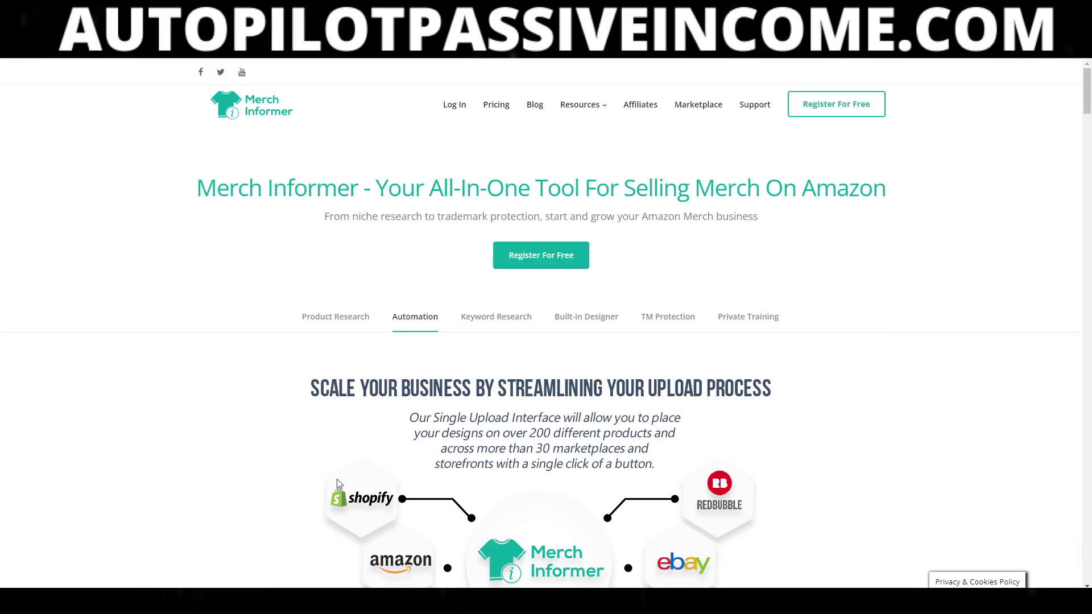
{"action": "scroll", "coordinate": [337, 484], "scroll_direction": "down", "scroll_amount": 10}
{"action": "scroll", "coordinate": [282, 385], "scroll_direction": "up", "scroll_amount": 10}
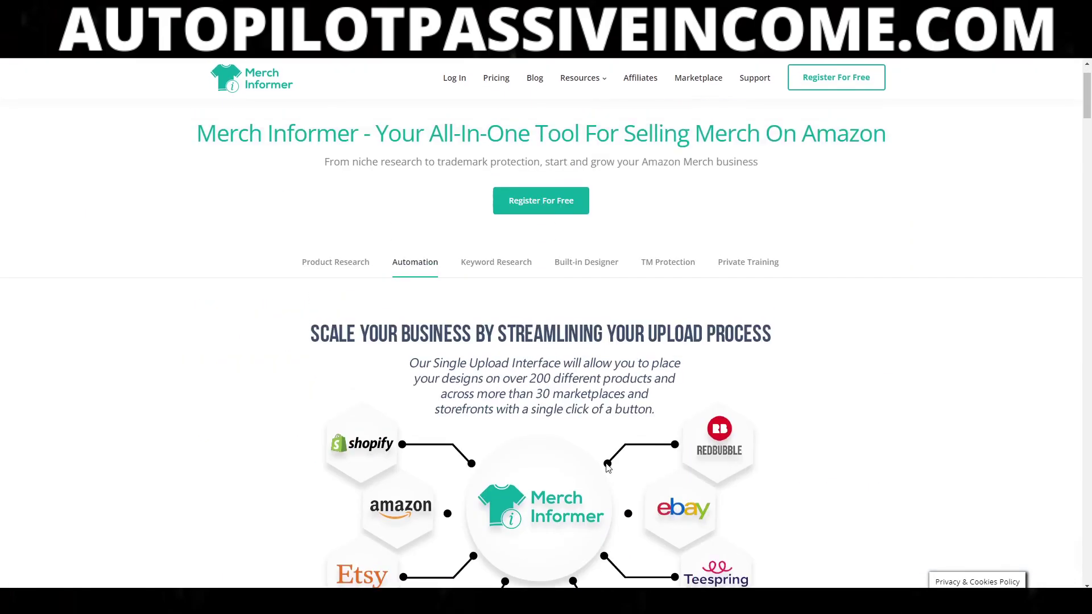
{"action": "scroll", "coordinate": [398, 324], "scroll_direction": "down", "scroll_amount": 2}
{"action": "scroll", "coordinate": [398, 324], "scroll_direction": "down", "scroll_amount": 1}
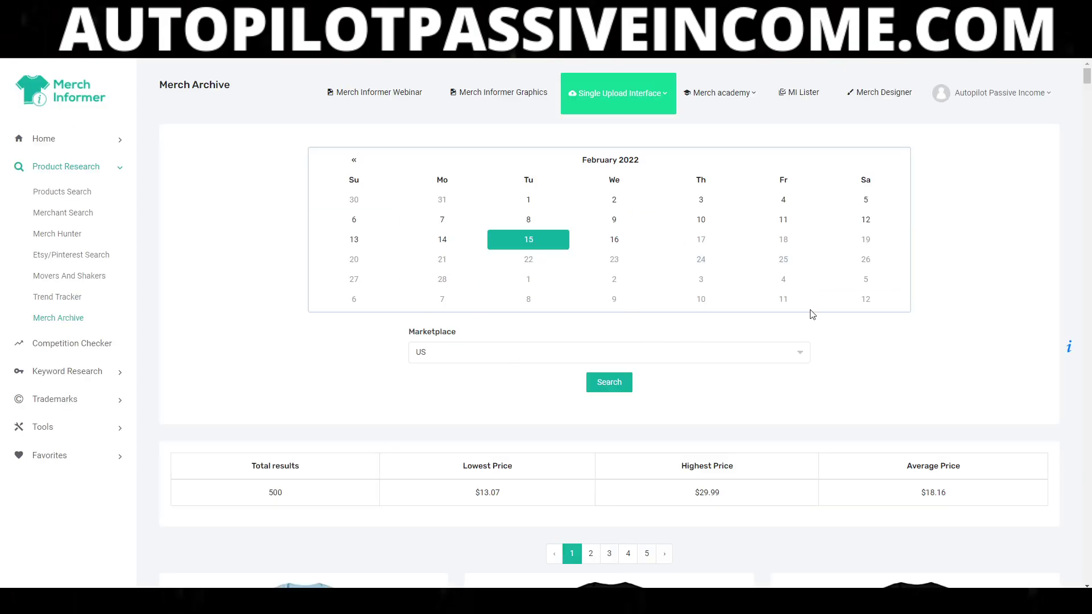
{"action": "scroll", "coordinate": [812, 313], "scroll_direction": "down", "scroll_amount": 4}
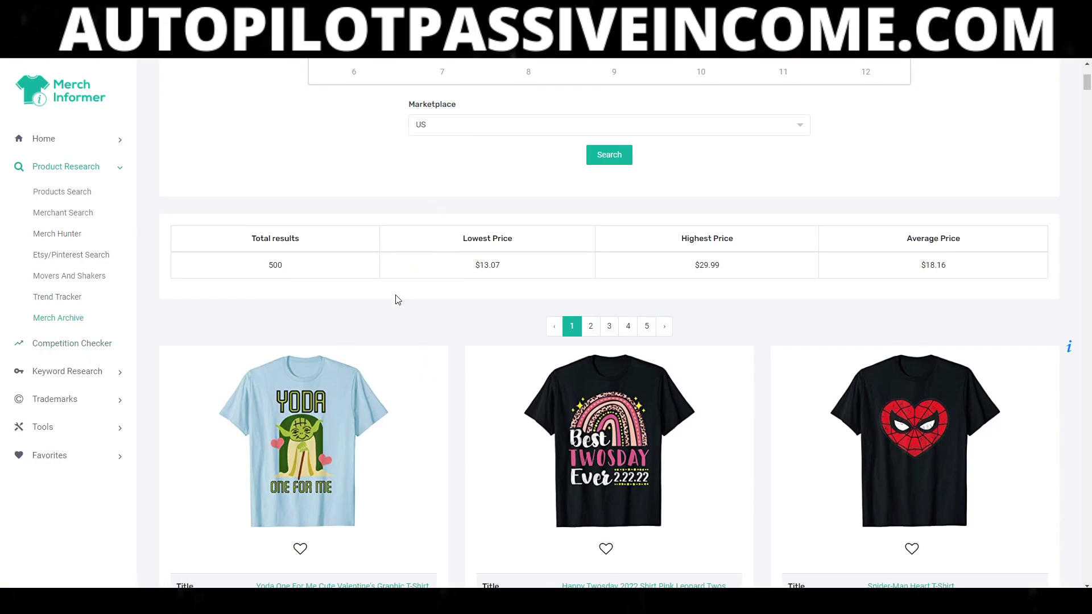
{"action": "scroll", "coordinate": [794, 295], "scroll_direction": "up", "scroll_amount": 4}
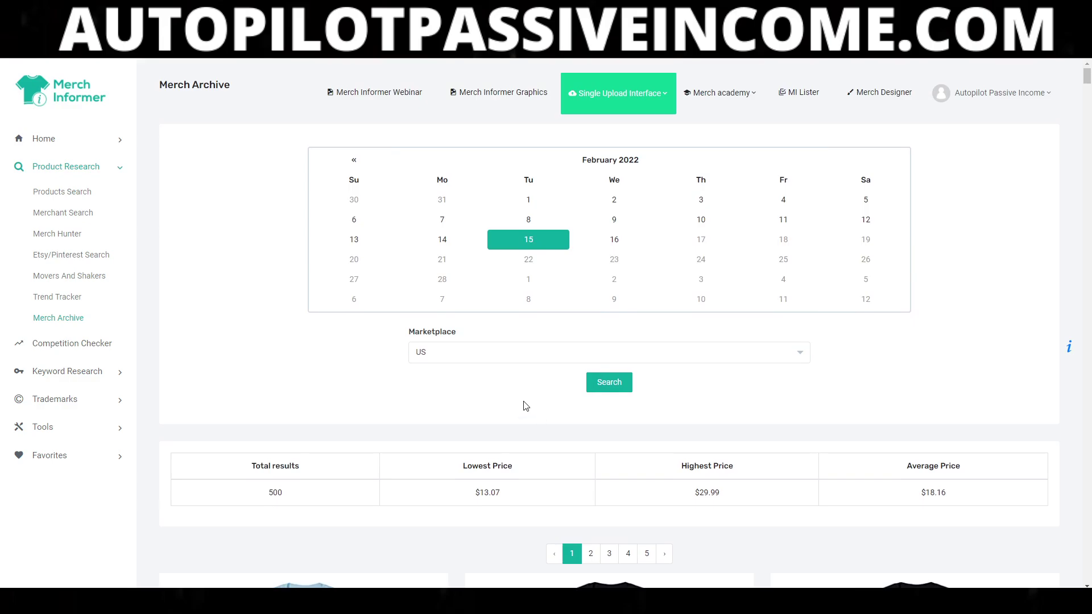
{"action": "scroll", "coordinate": [743, 376], "scroll_direction": "down", "scroll_amount": 4}
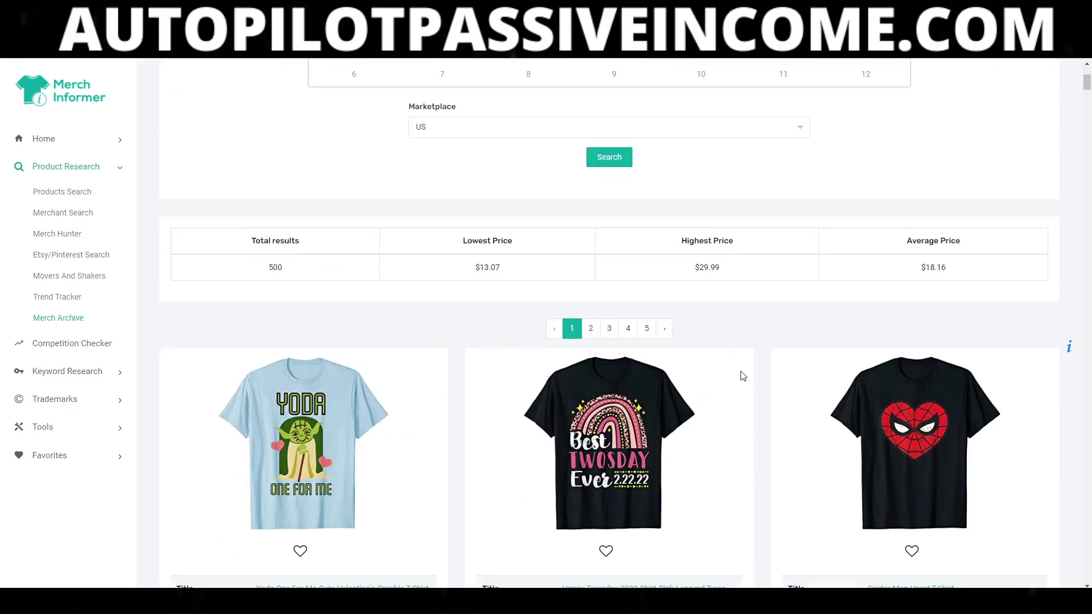
{"action": "scroll", "coordinate": [742, 376], "scroll_direction": "down", "scroll_amount": 10}
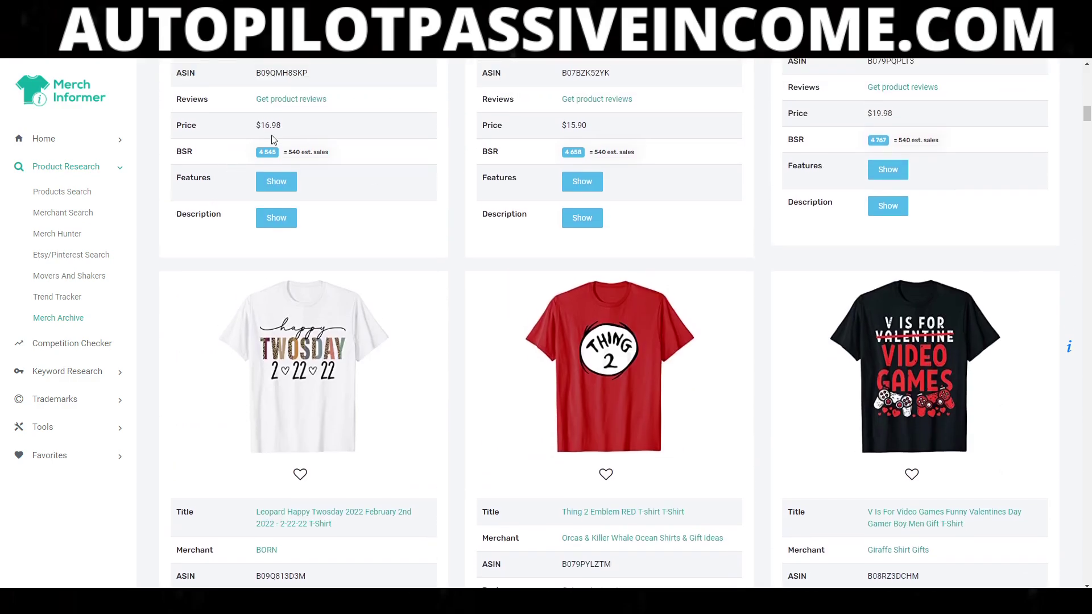
{"action": "scroll", "coordinate": [402, 97], "scroll_direction": "up", "scroll_amount": 14}
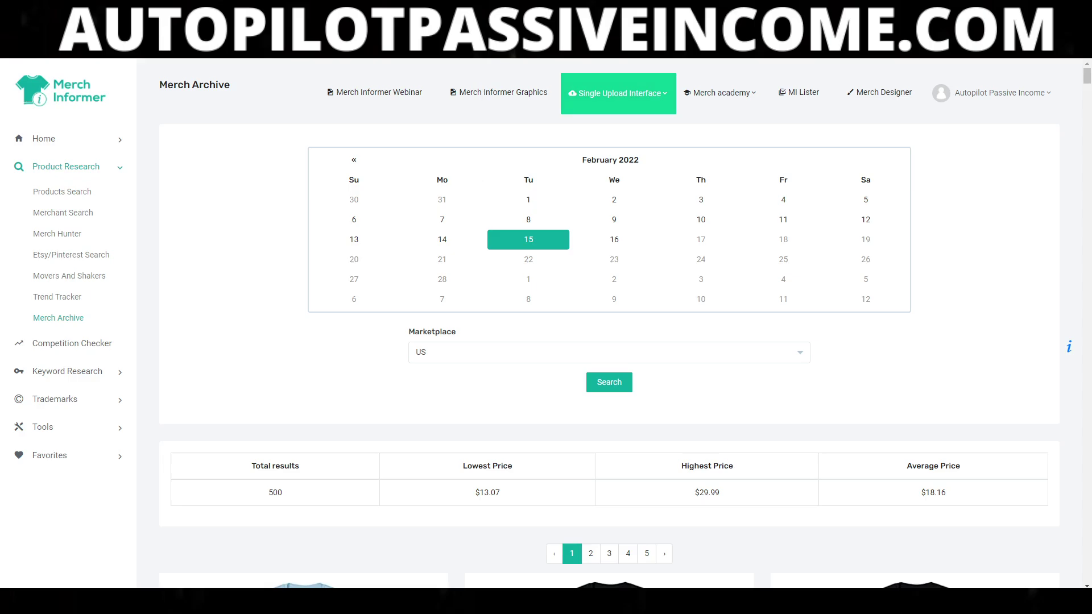
{"action": "key", "text": "ctrl+t"}
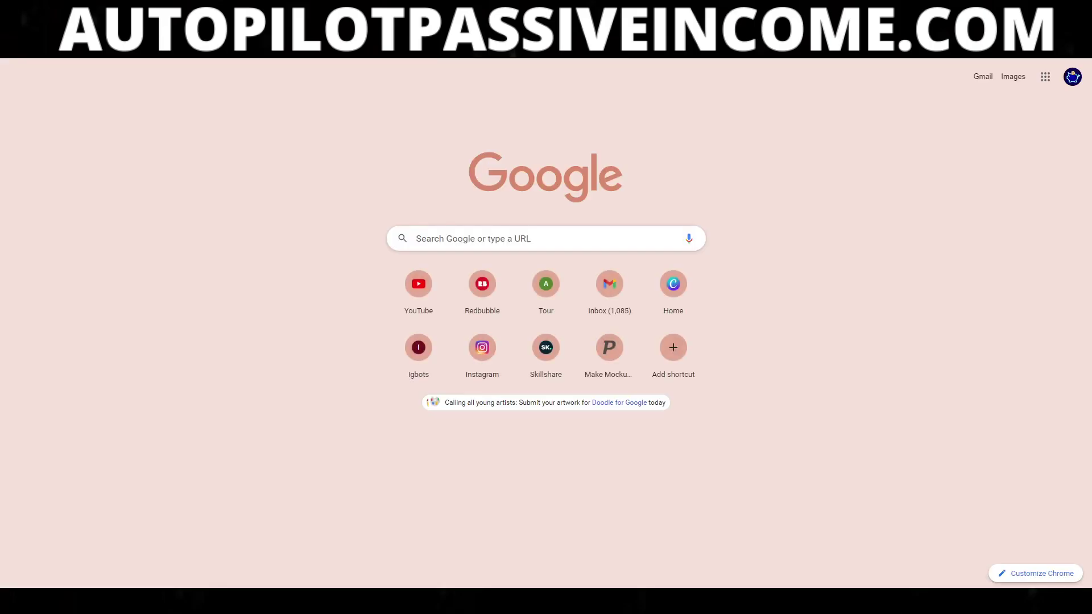
Visit autopilotpassiveincome.com and view its POD DESIGN COURSE page
{"action": "type", "text": "a"}
{"action": "key", "text": "Return"}
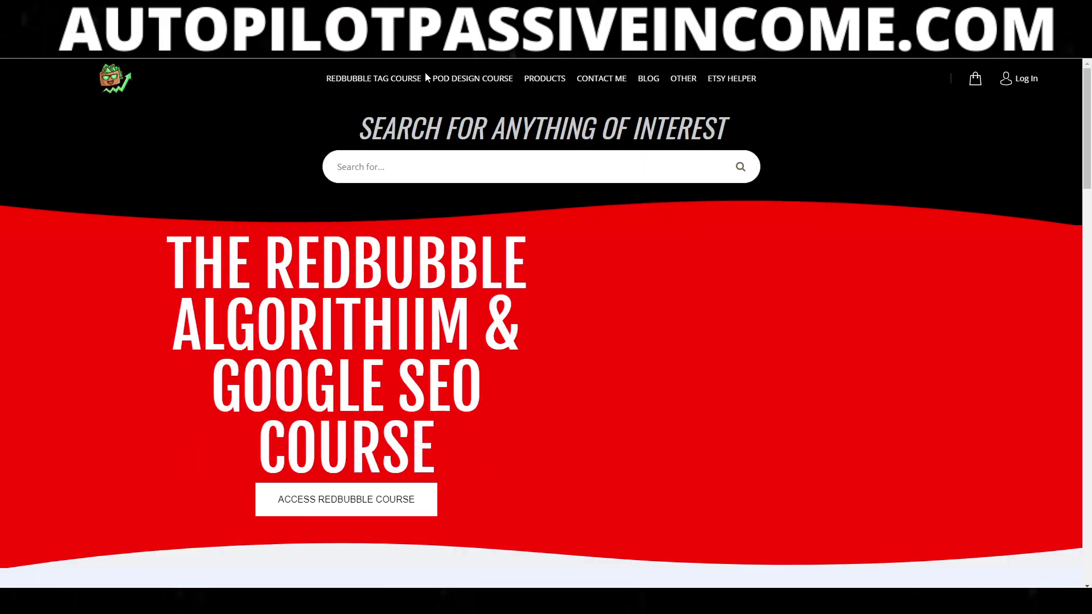
{"action": "left_click", "coordinate": [498, 84]}
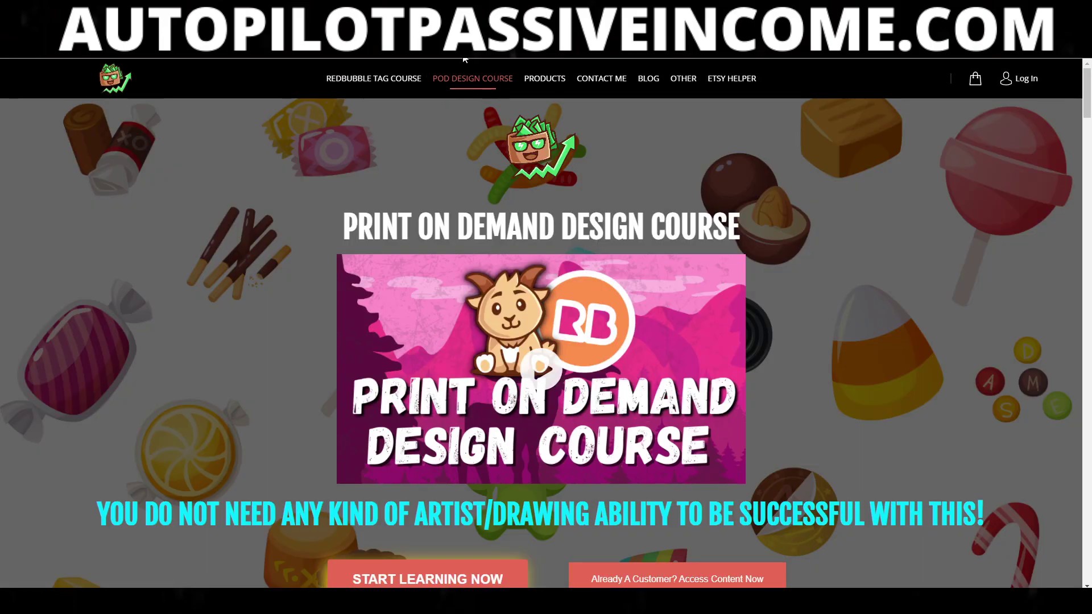
{"action": "scroll", "coordinate": [834, 373], "scroll_direction": "down", "scroll_amount": 7}
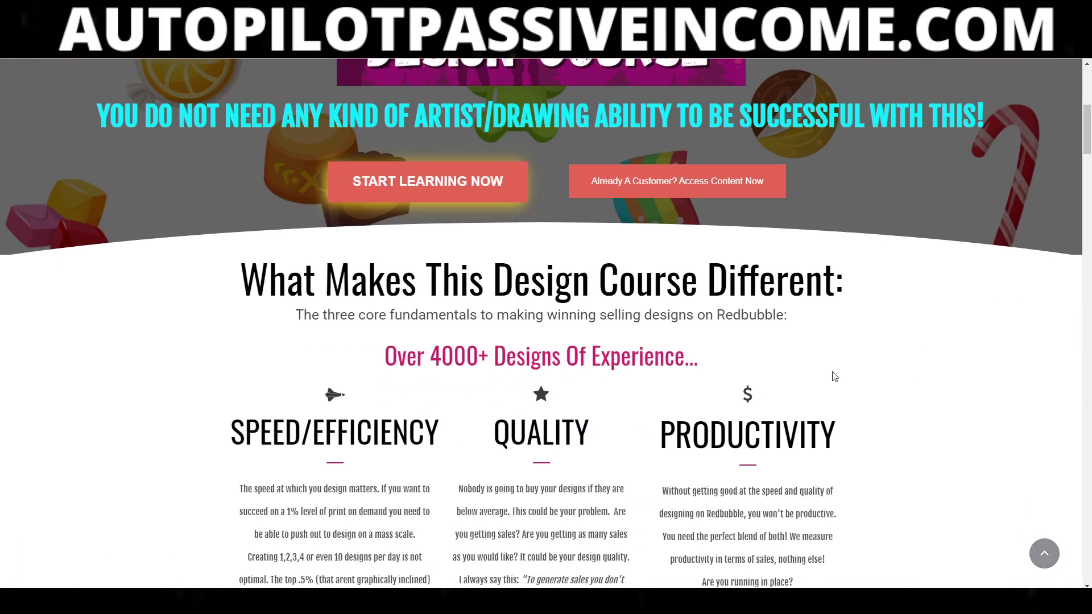
{"action": "scroll", "coordinate": [833, 373], "scroll_direction": "up", "scroll_amount": 7}
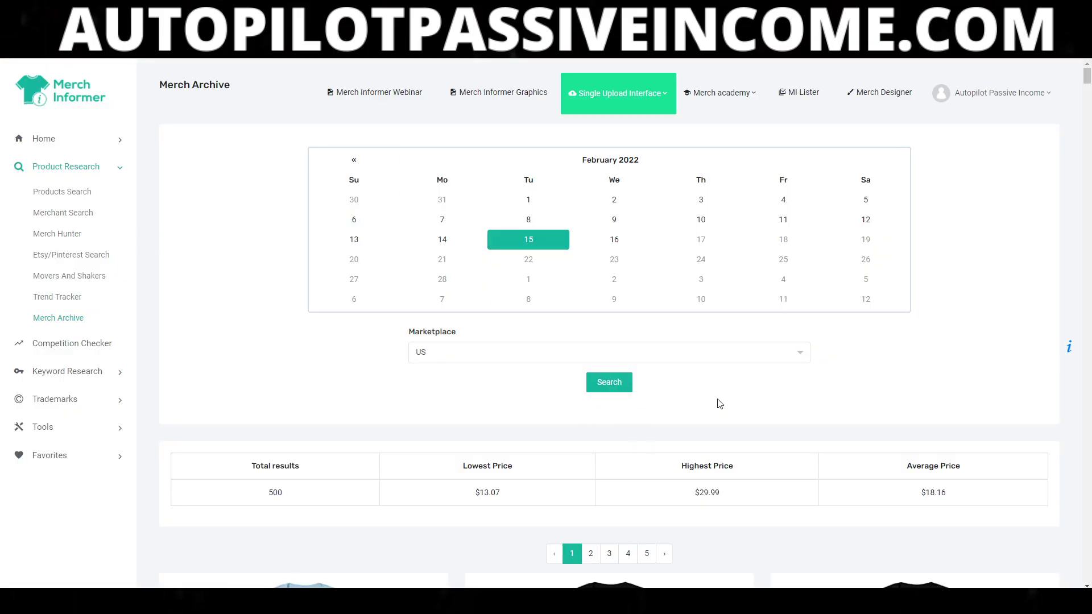
Check the Merch Archive marketplace list, keeping US selected
{"action": "left_click", "coordinate": [442, 361]}
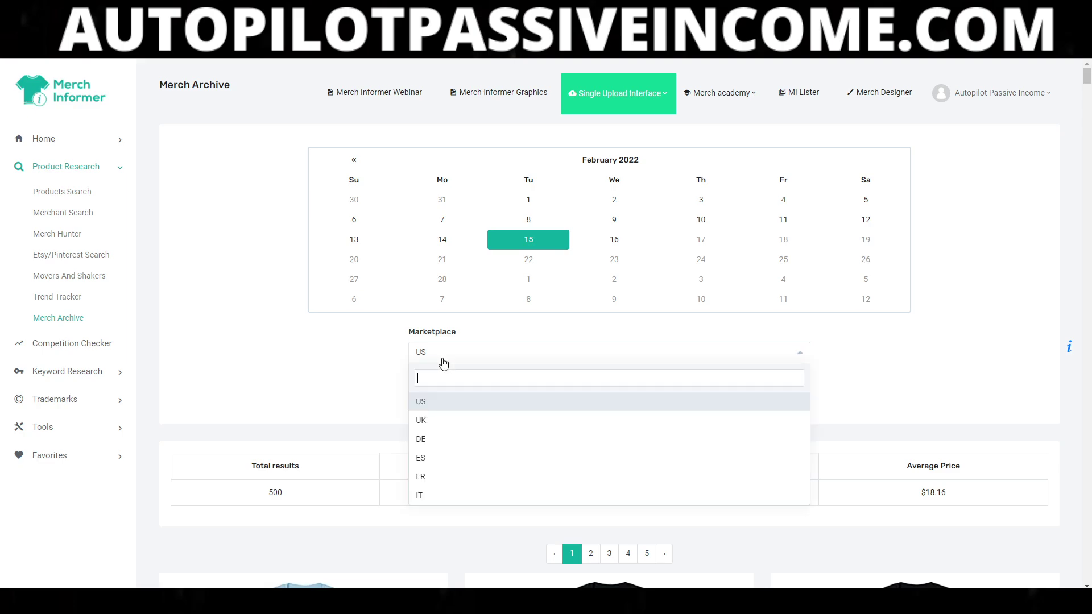
{"action": "left_click", "coordinate": [245, 356]}
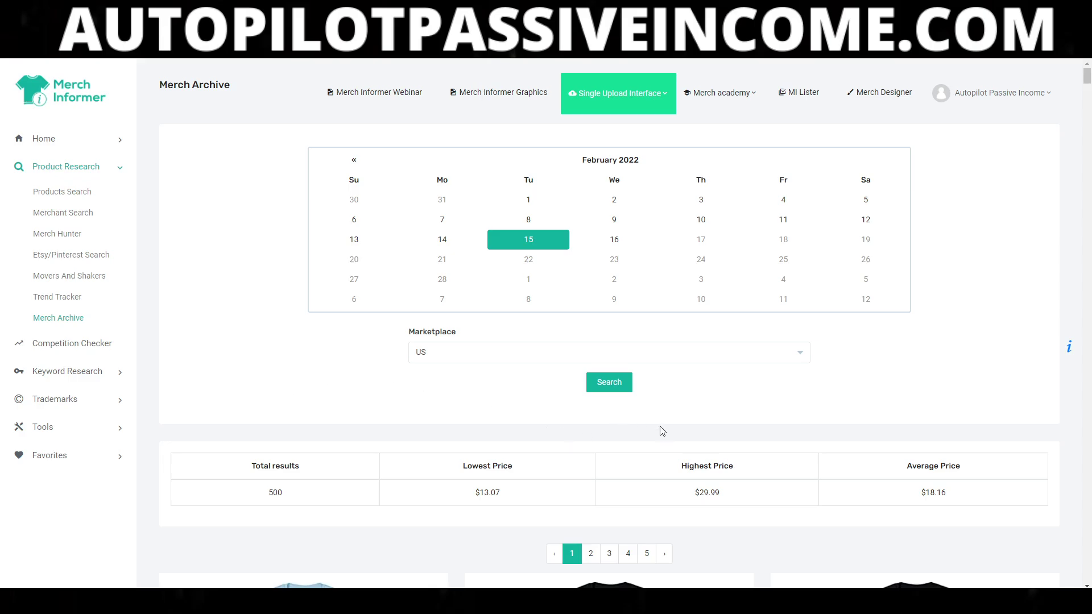
{"action": "scroll", "coordinate": [776, 451], "scroll_direction": "down", "scroll_amount": 5}
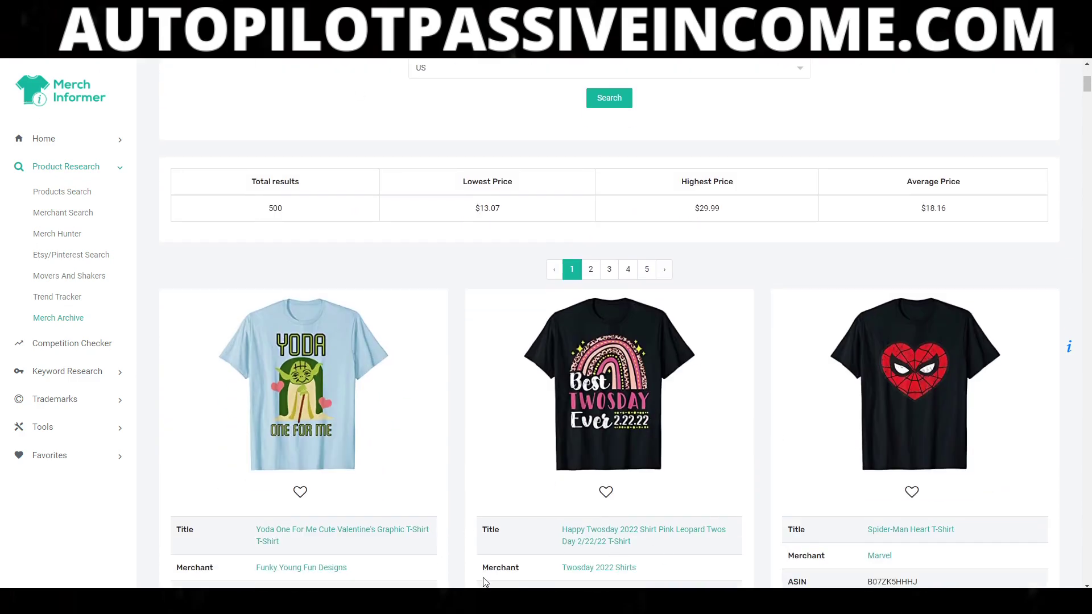
{"action": "scroll", "coordinate": [484, 581], "scroll_direction": "down", "scroll_amount": 12}
{"action": "scroll", "coordinate": [385, 371], "scroll_direction": "up", "scroll_amount": 13}
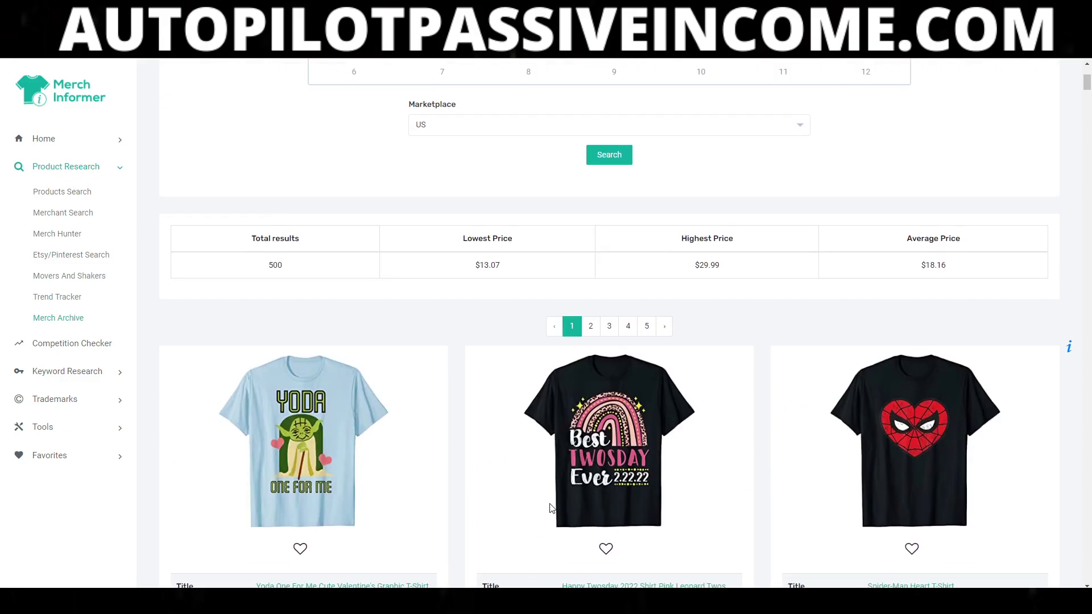
{"action": "scroll", "coordinate": [549, 508], "scroll_direction": "up", "scroll_amount": 4}
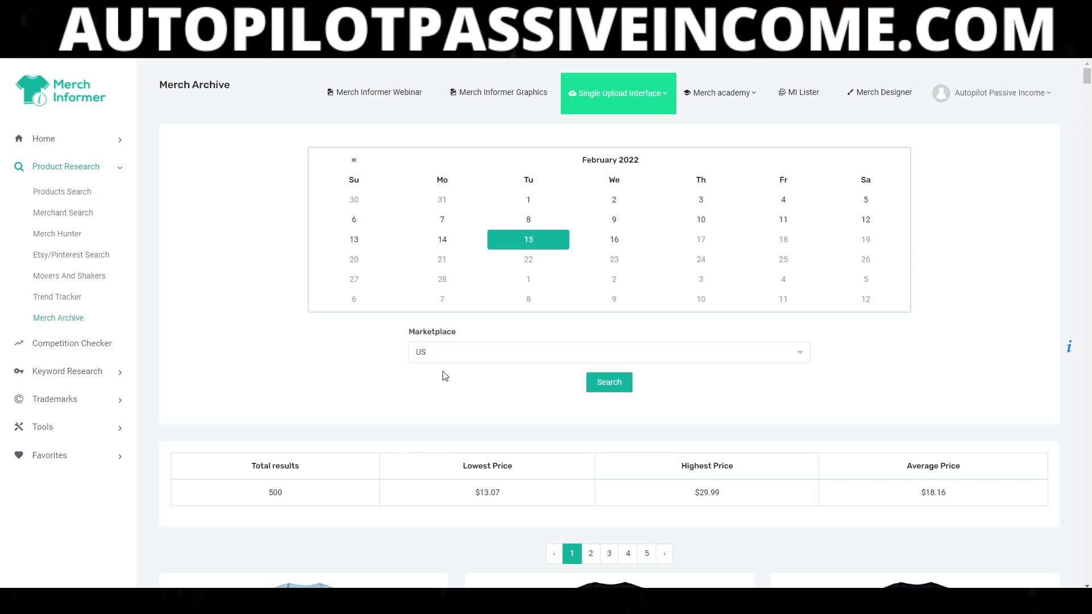
{"action": "left_click", "coordinate": [460, 348]}
{"action": "left_click", "coordinate": [312, 307]}
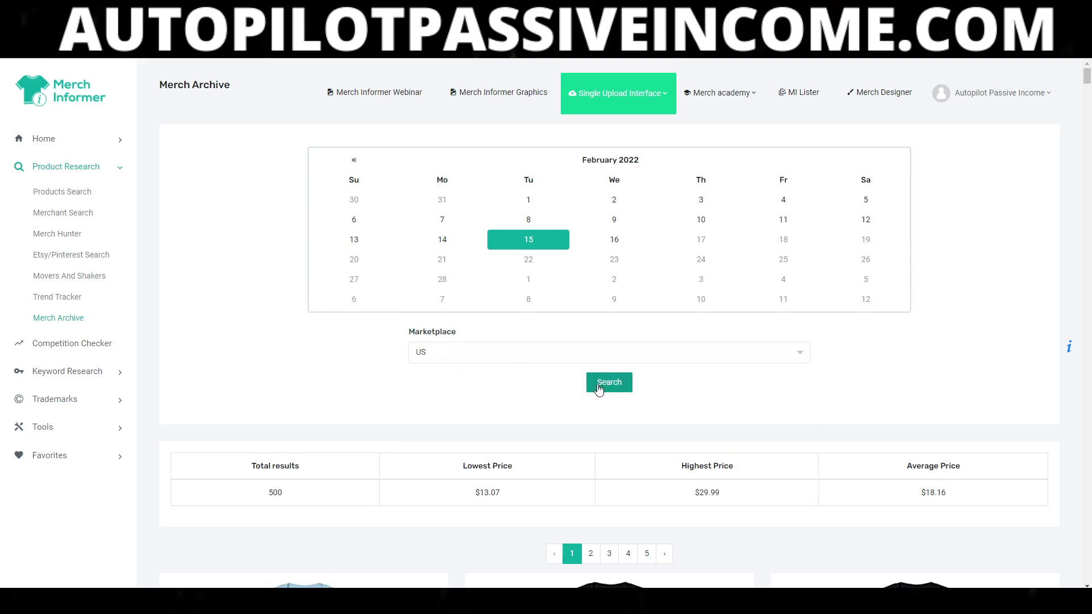
{"action": "scroll", "coordinate": [744, 343], "scroll_direction": "down", "scroll_amount": 4}
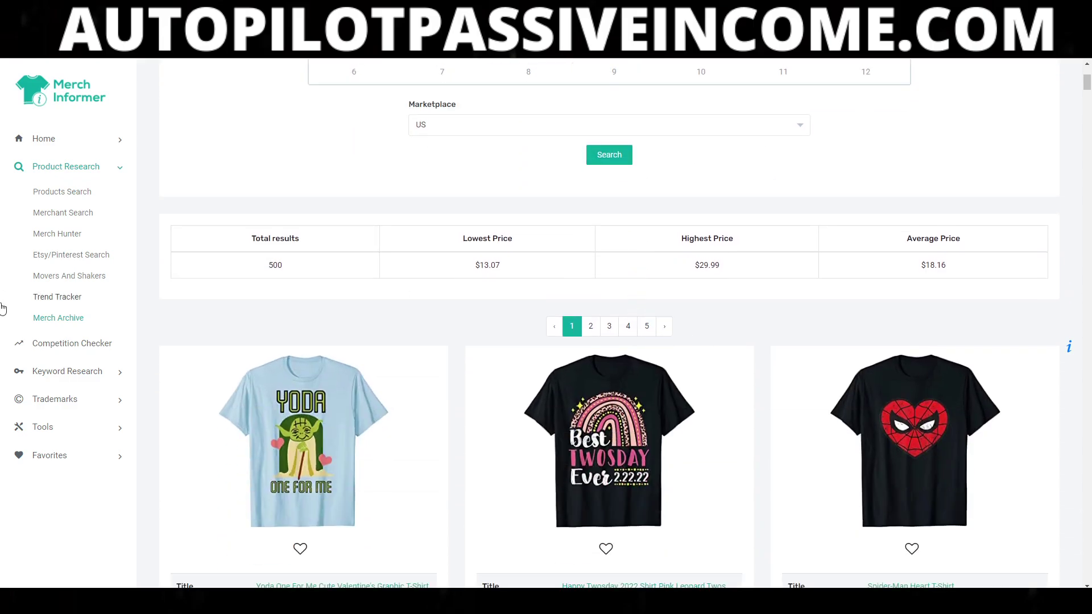
{"action": "scroll", "coordinate": [3, 309], "scroll_direction": "up", "scroll_amount": 3}
{"action": "scroll", "coordinate": [42, 322], "scroll_direction": "up", "scroll_amount": 2}
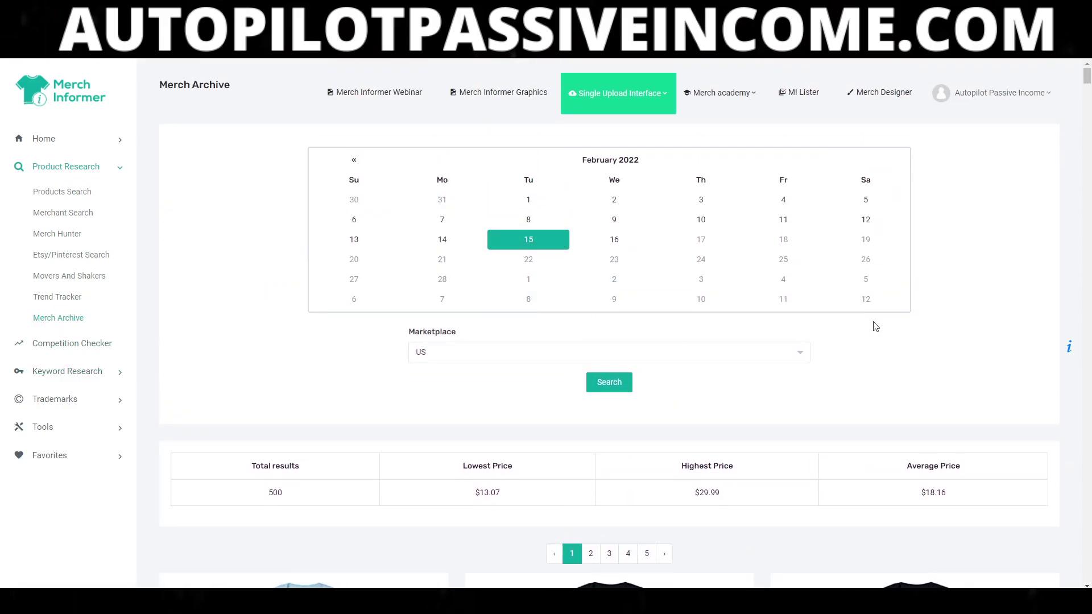
Search the archive for February 4, then for February 2, 2022
{"action": "left_click", "coordinate": [795, 207]}
{"action": "left_click", "coordinate": [629, 382]}
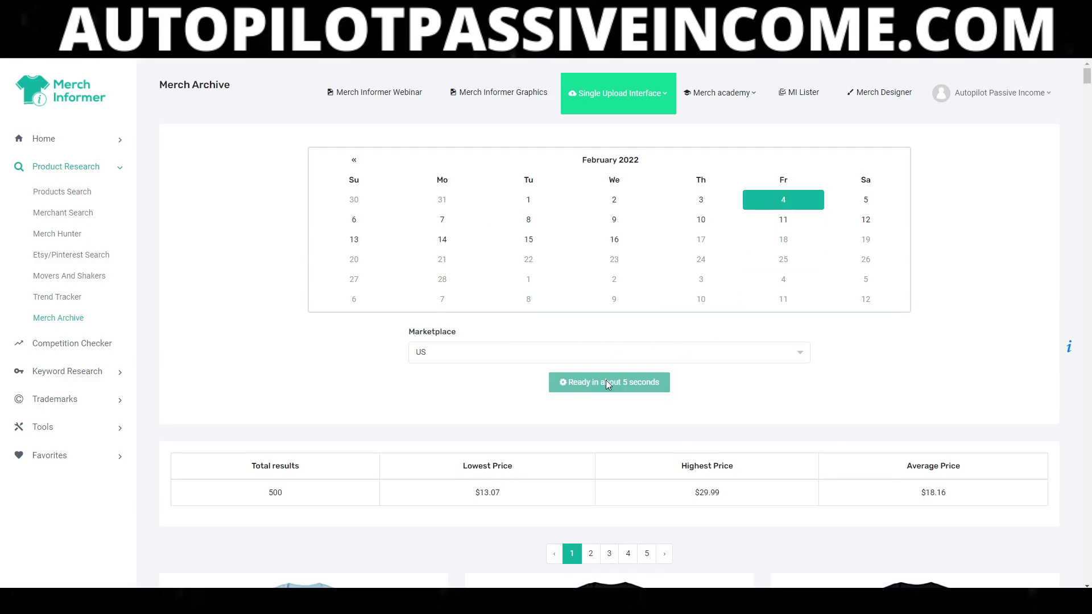
{"action": "scroll", "coordinate": [934, 322], "scroll_direction": "down", "scroll_amount": 6}
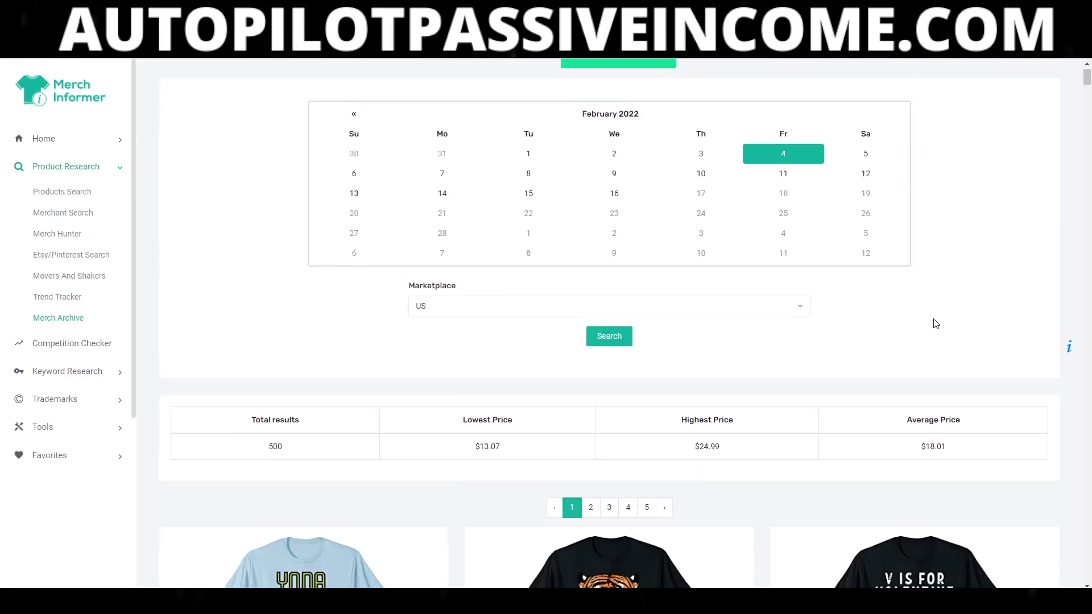
{"action": "scroll", "coordinate": [948, 331], "scroll_direction": "up", "scroll_amount": 6}
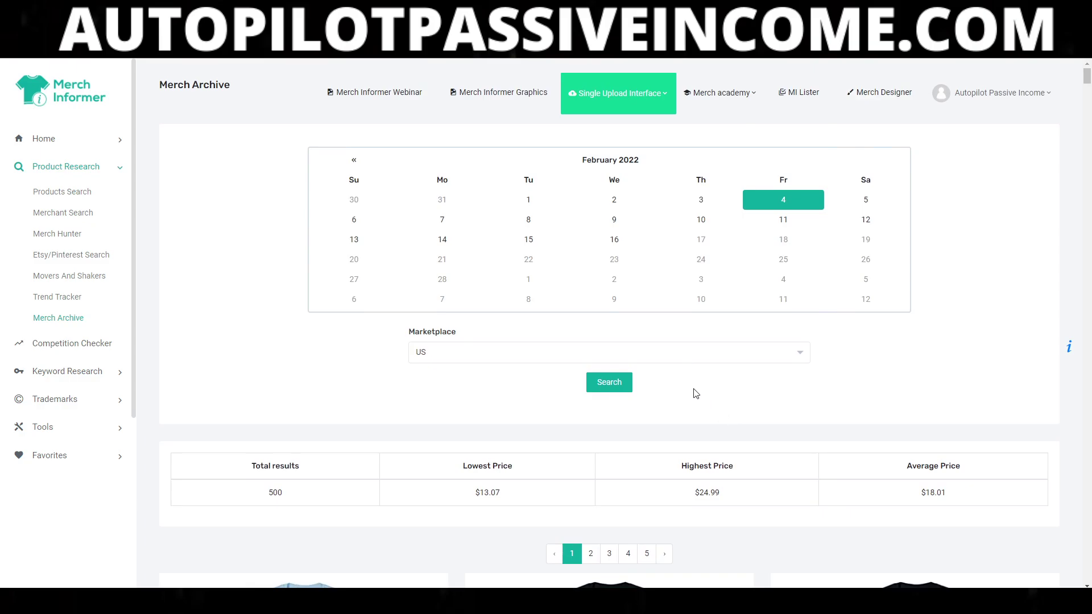
{"action": "left_click", "coordinate": [610, 204]}
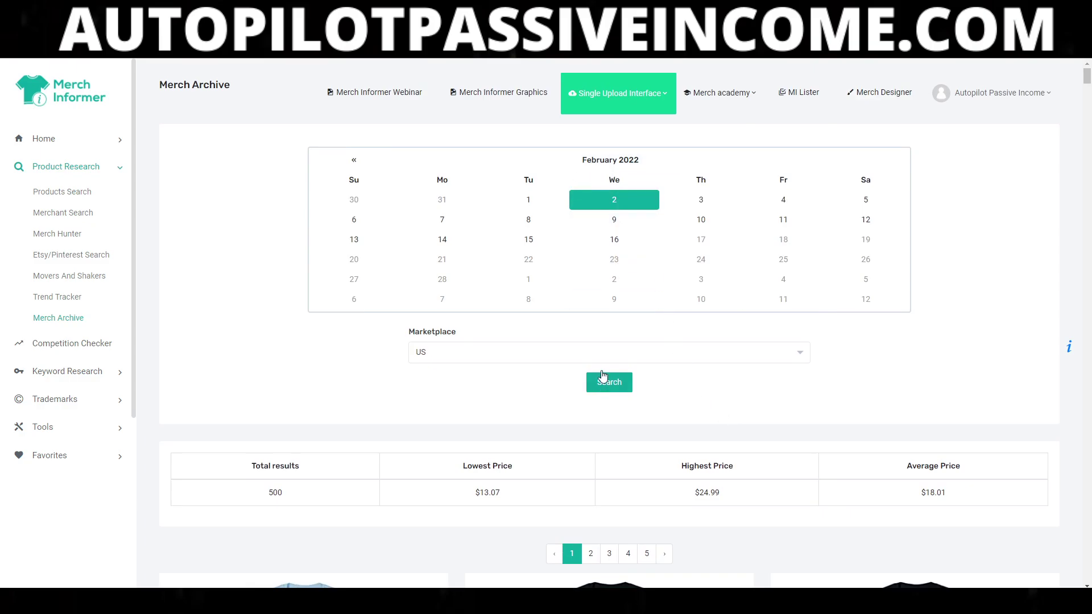
{"action": "left_click", "coordinate": [613, 387]}
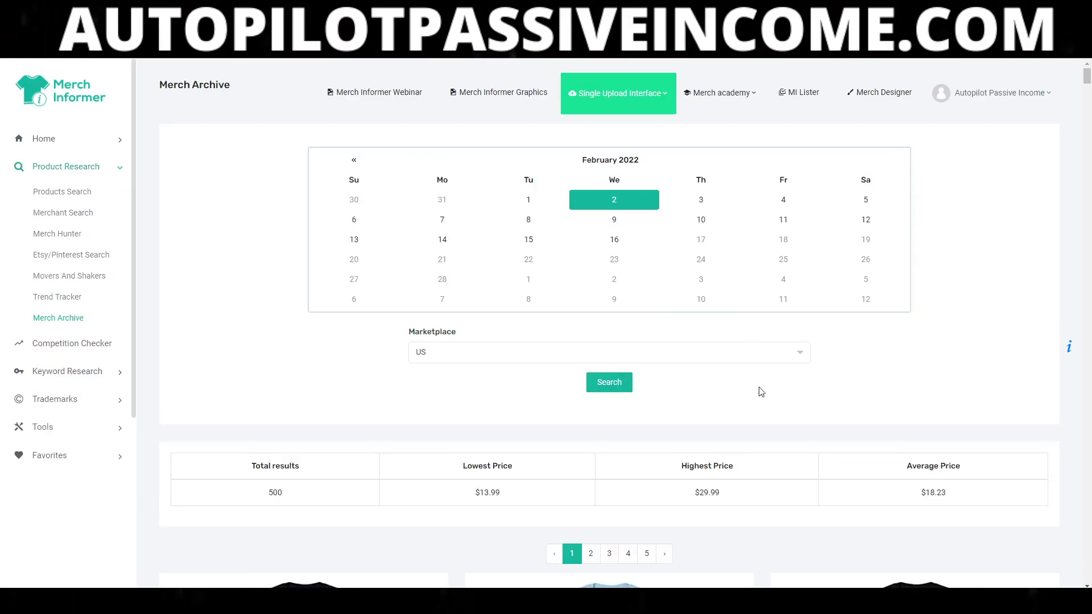
{"action": "scroll", "coordinate": [642, 409], "scroll_direction": "down", "scroll_amount": 7}
{"action": "scroll", "coordinate": [622, 105], "scroll_direction": "up", "scroll_amount": 6}
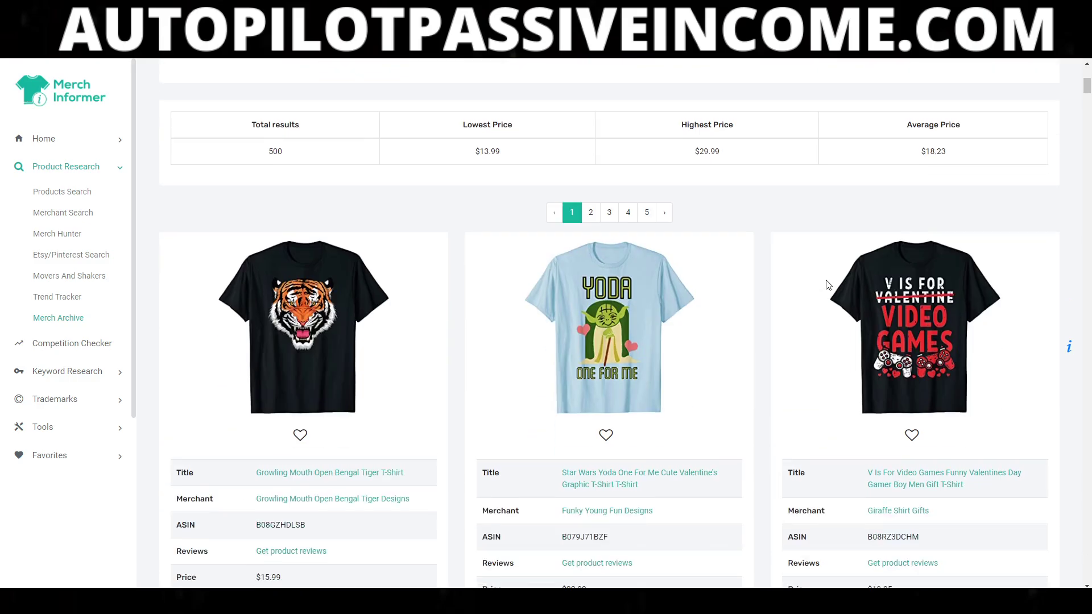
{"action": "scroll", "coordinate": [839, 260], "scroll_direction": "down", "scroll_amount": 5}
{"action": "scroll", "coordinate": [790, 392], "scroll_direction": "up", "scroll_amount": 6}
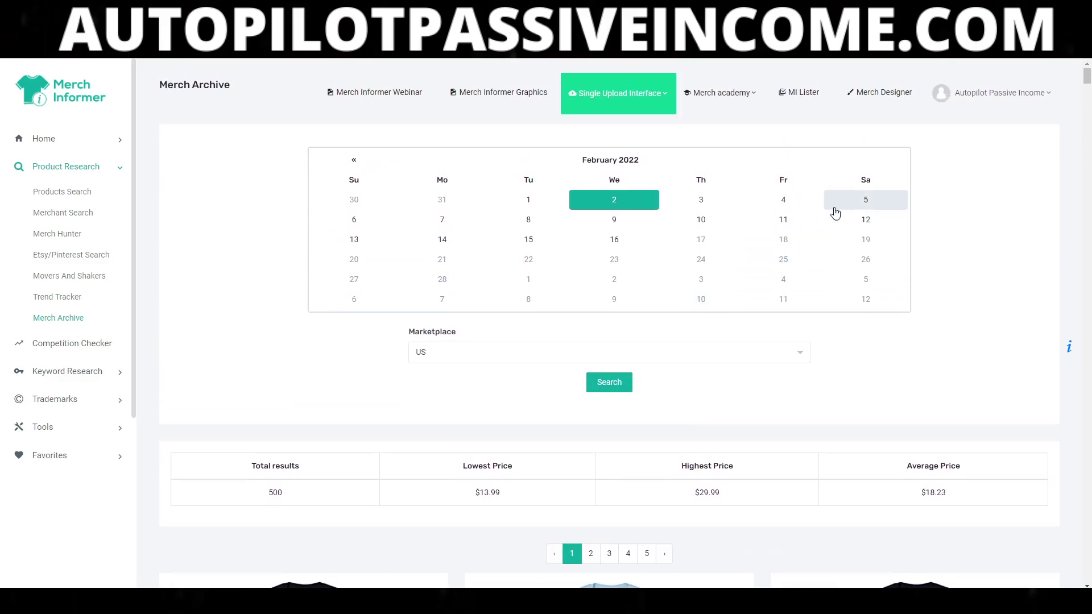
Rerun the archive search for February 4 and scroll to the bottom of page 1
{"action": "left_click", "coordinate": [770, 201]}
{"action": "left_click", "coordinate": [599, 383]}
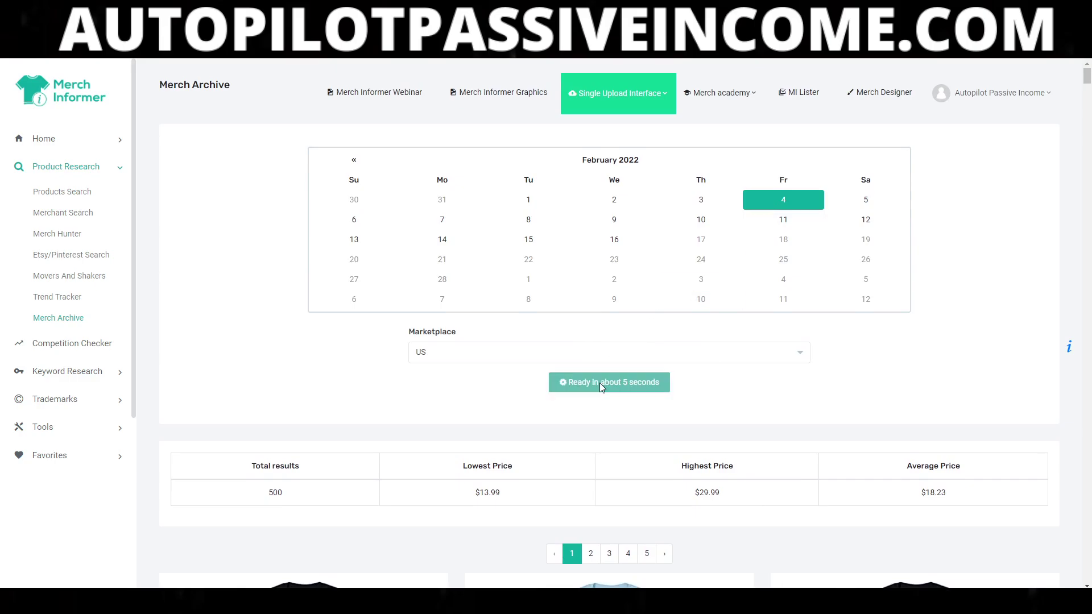
{"action": "scroll", "coordinate": [675, 407], "scroll_direction": "down", "scroll_amount": 6}
{"action": "scroll", "coordinate": [653, 312], "scroll_direction": "up", "scroll_amount": 6}
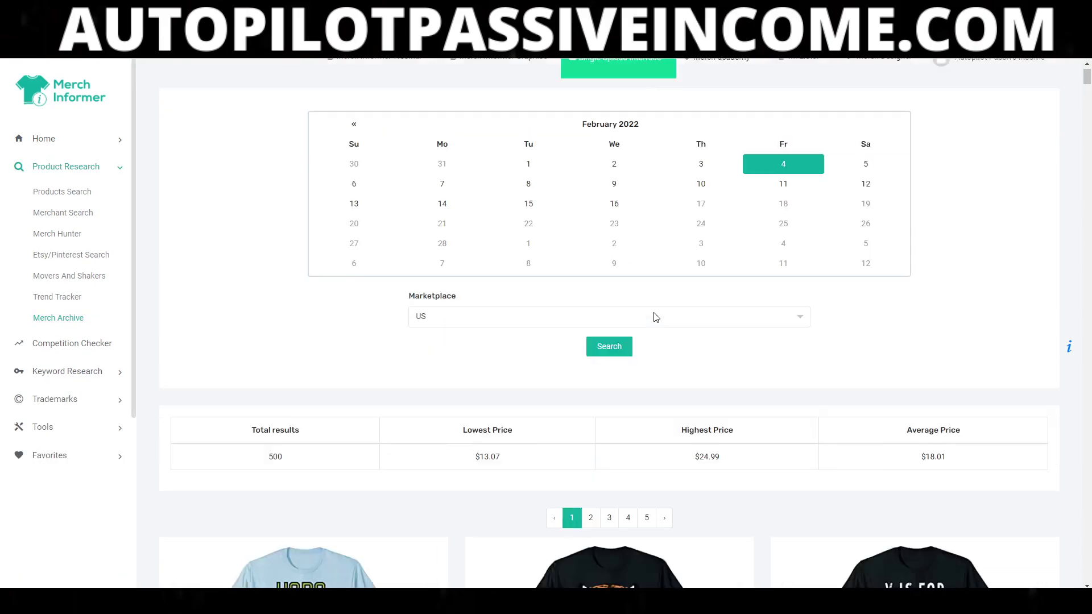
{"action": "scroll", "coordinate": [718, 208], "scroll_direction": "down", "scroll_amount": 9}
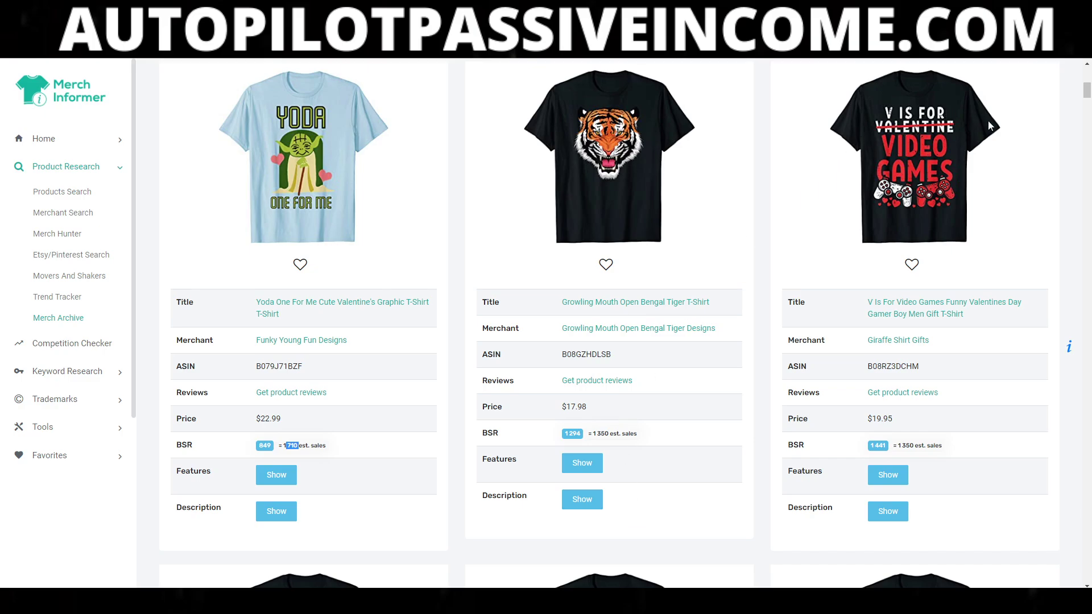
{"action": "scroll", "coordinate": [930, 283], "scroll_direction": "down", "scroll_amount": 20}
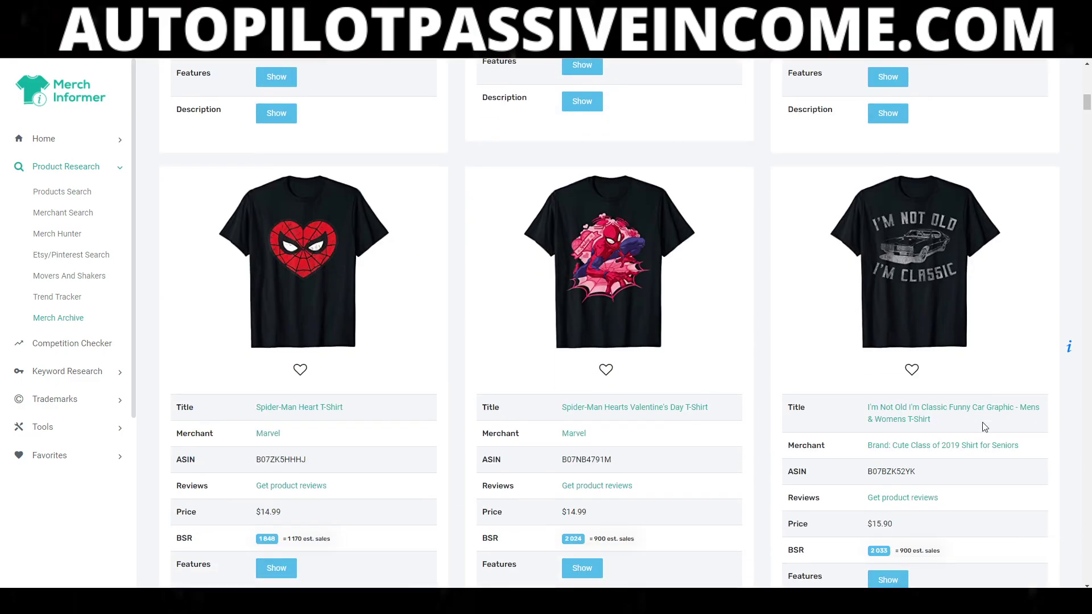
{"action": "scroll", "coordinate": [615, 234], "scroll_direction": "down", "scroll_amount": 20}
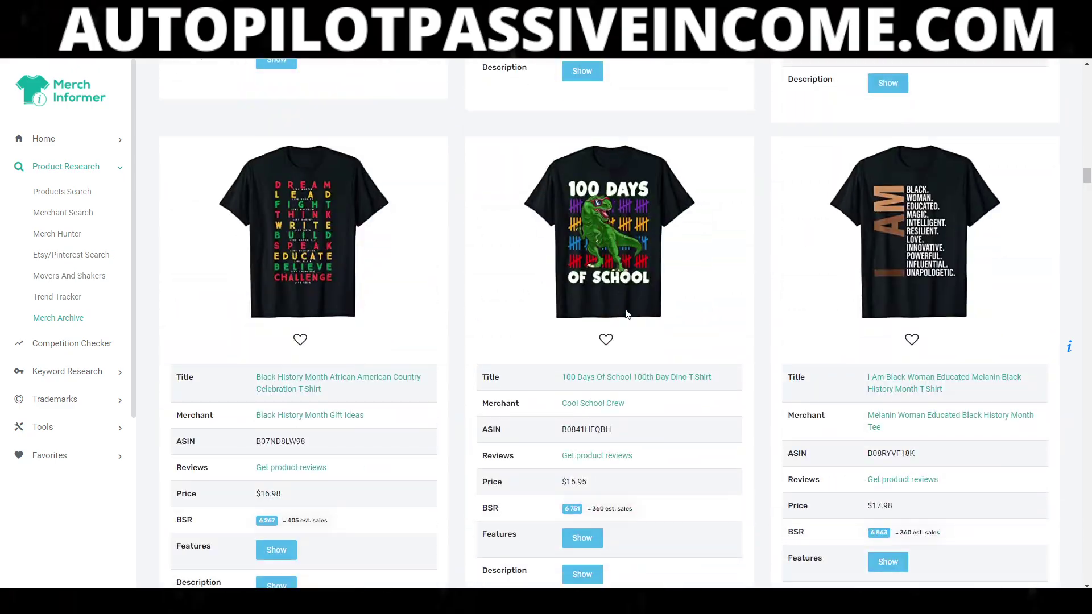
{"action": "scroll", "coordinate": [650, 353], "scroll_direction": "down", "scroll_amount": 20}
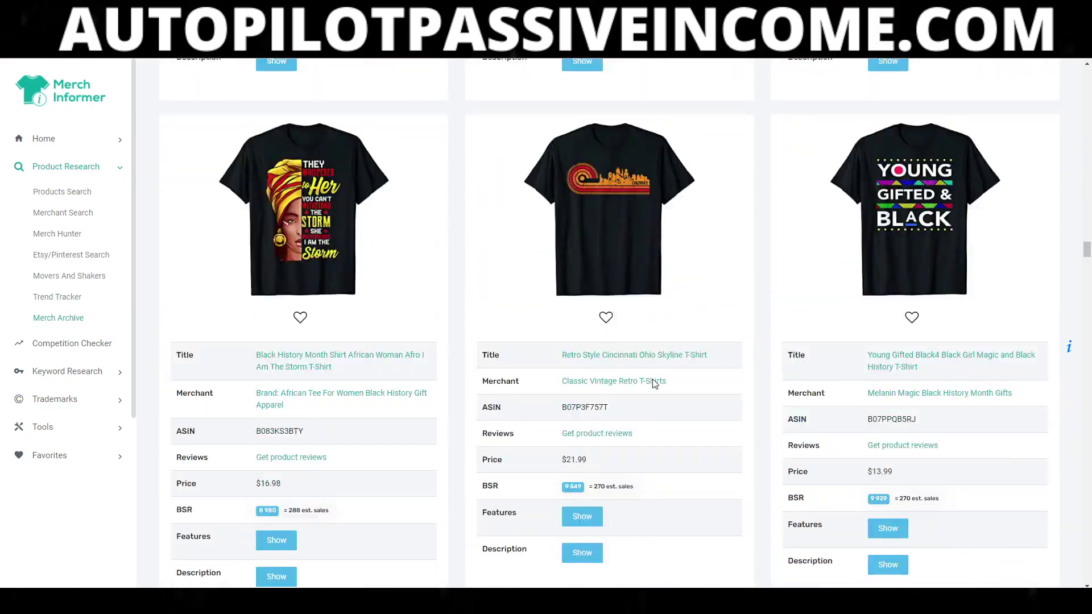
{"action": "scroll", "coordinate": [663, 381], "scroll_direction": "down", "scroll_amount": 7}
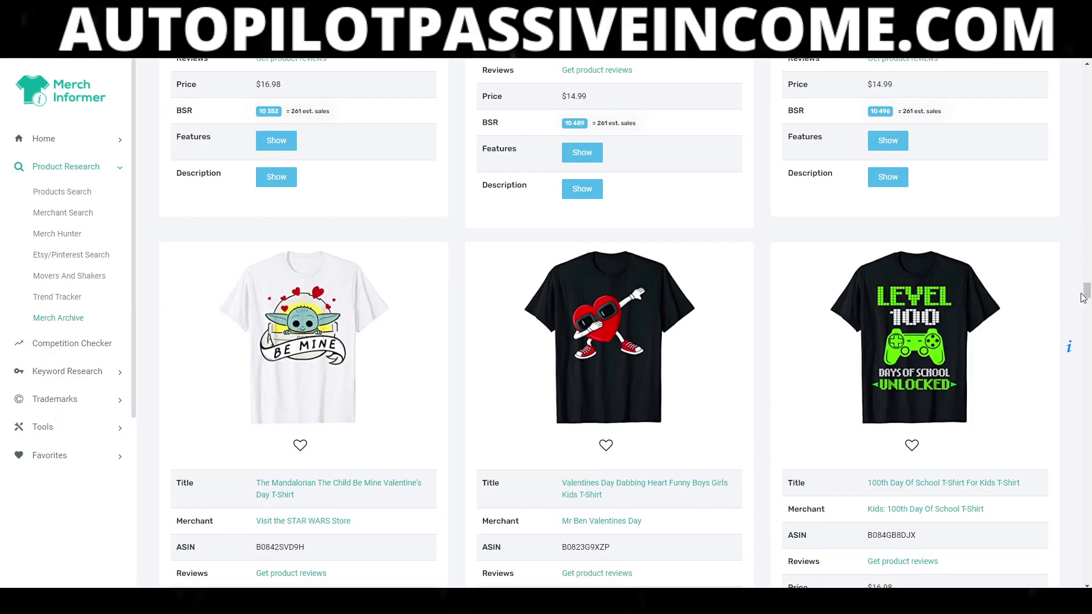
{"action": "left_click_drag", "start_coordinate": [1082, 298], "coordinate": [1087, 576]}
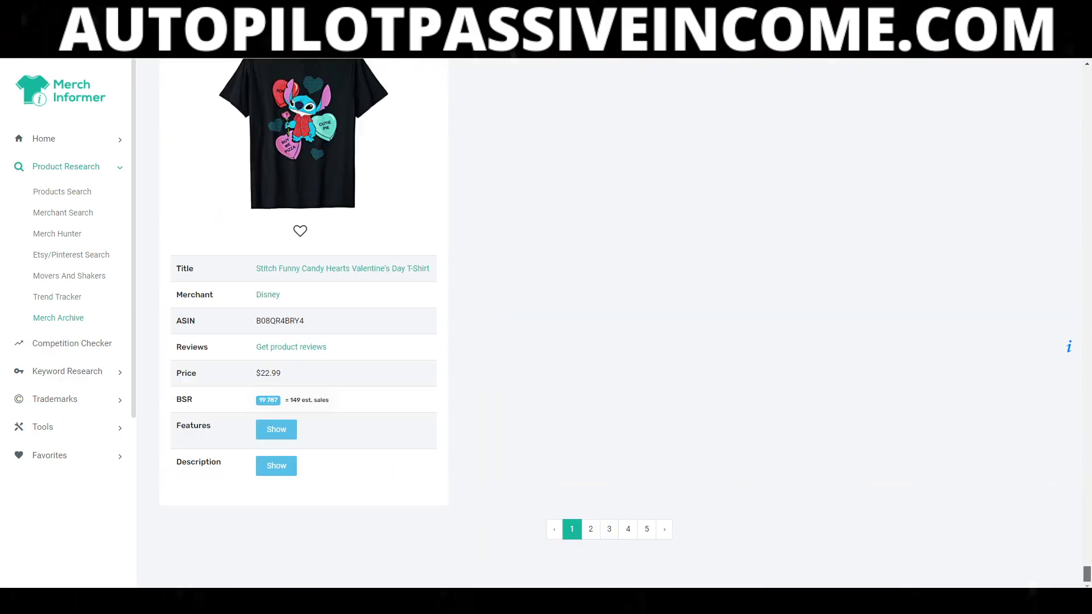
Go to page 5 of the February 4 results and browse its shirt cards
{"action": "left_click", "coordinate": [645, 533]}
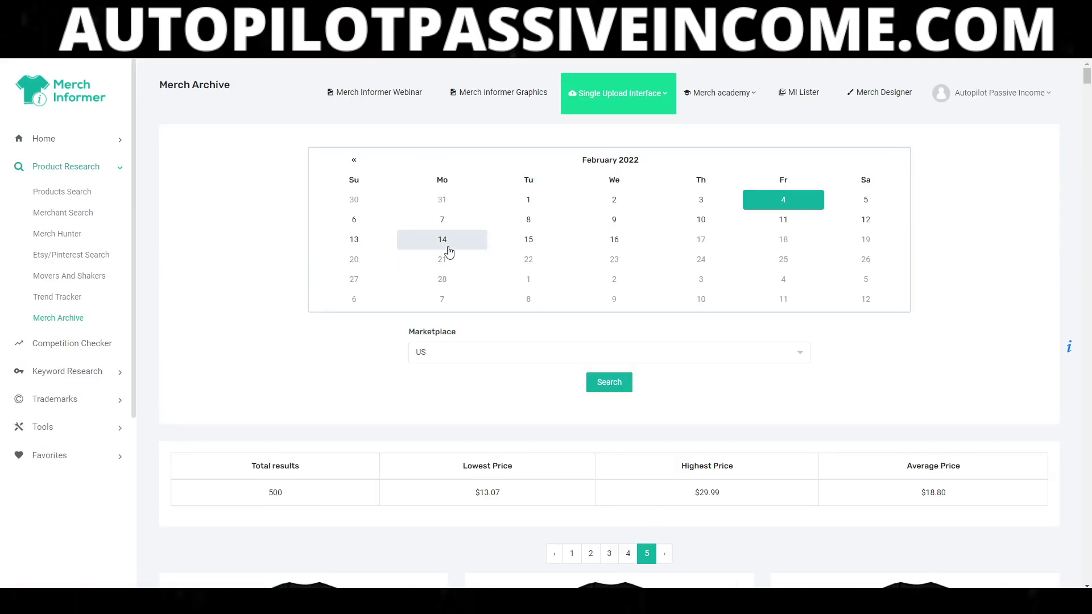
{"action": "scroll", "coordinate": [446, 246], "scroll_direction": "down", "scroll_amount": 8}
{"action": "scroll", "coordinate": [322, 208], "scroll_direction": "down", "scroll_amount": 15}
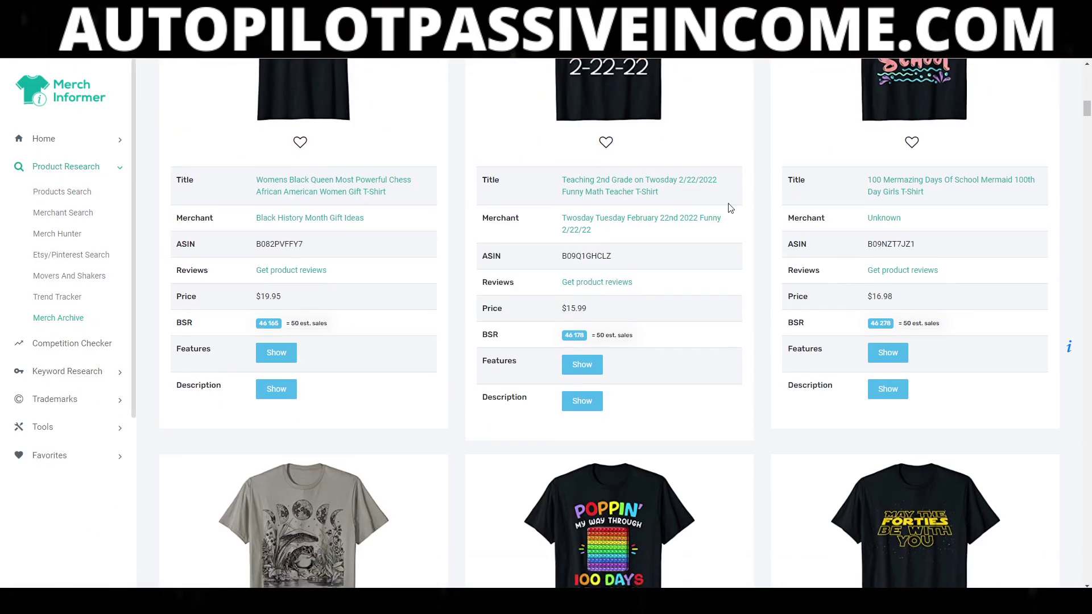
{"action": "scroll", "coordinate": [767, 206], "scroll_direction": "down", "scroll_amount": 8}
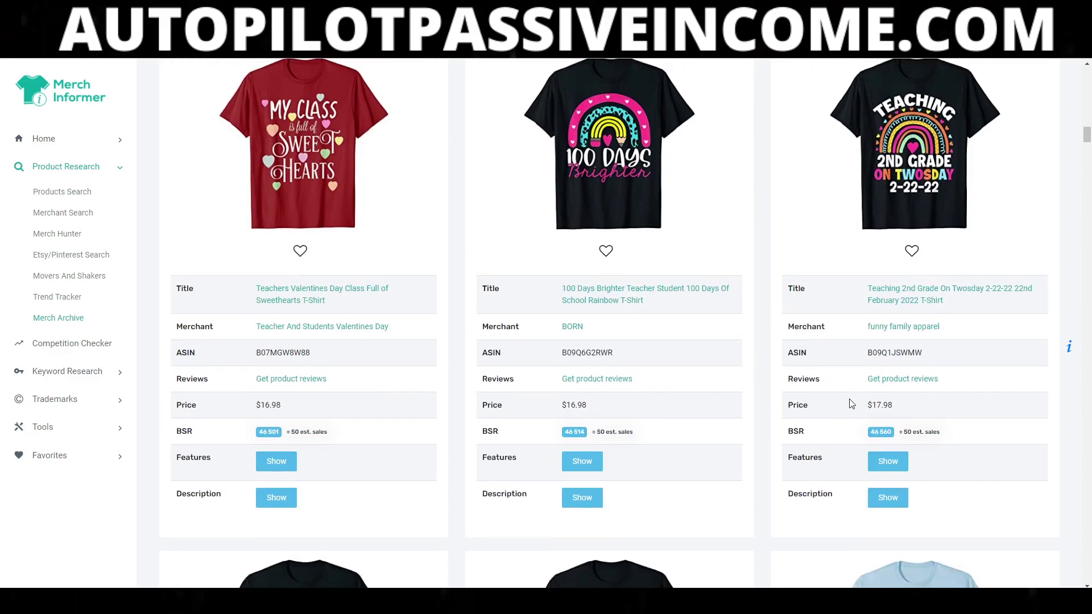
{"action": "scroll", "coordinate": [888, 193], "scroll_direction": "down", "scroll_amount": 4}
{"action": "scroll", "coordinate": [982, 309], "scroll_direction": "up", "scroll_amount": 4}
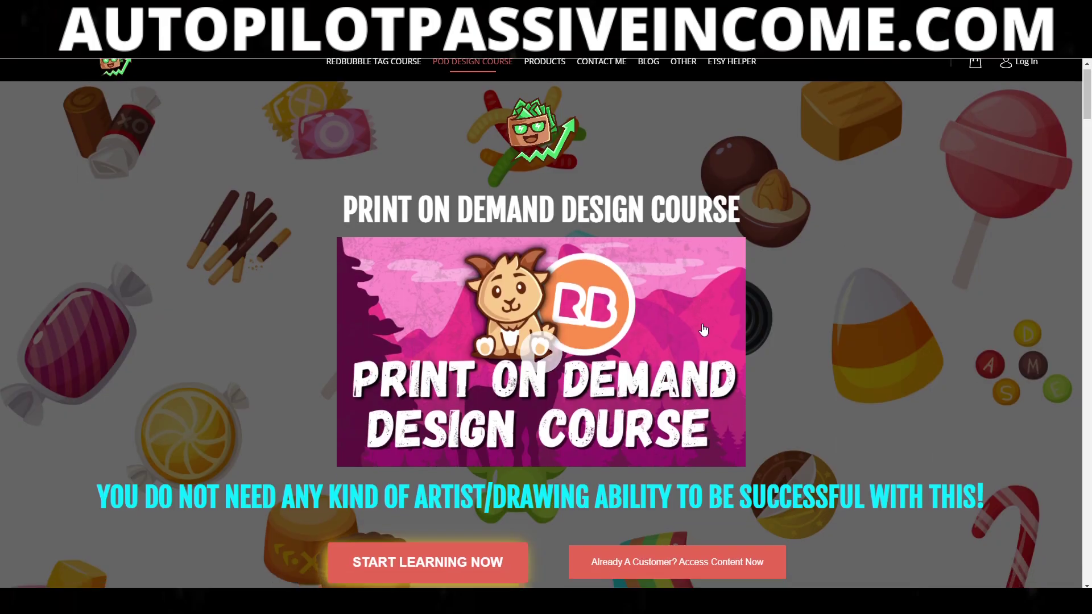
{"action": "scroll", "coordinate": [364, 204], "scroll_direction": "down", "scroll_amount": 10}
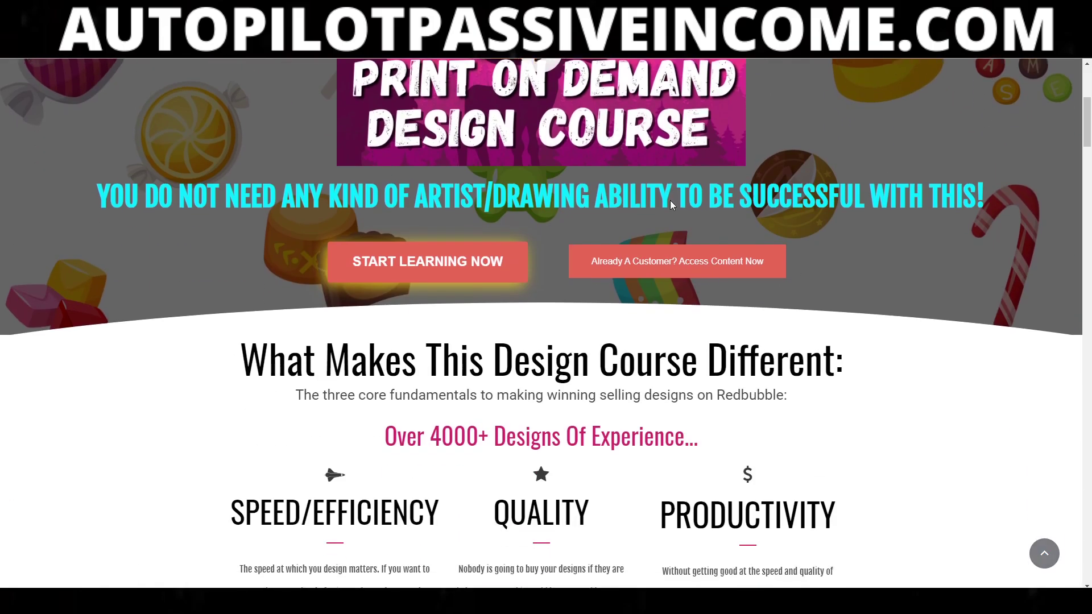
{"action": "scroll", "coordinate": [365, 203], "scroll_direction": "up", "scroll_amount": 10}
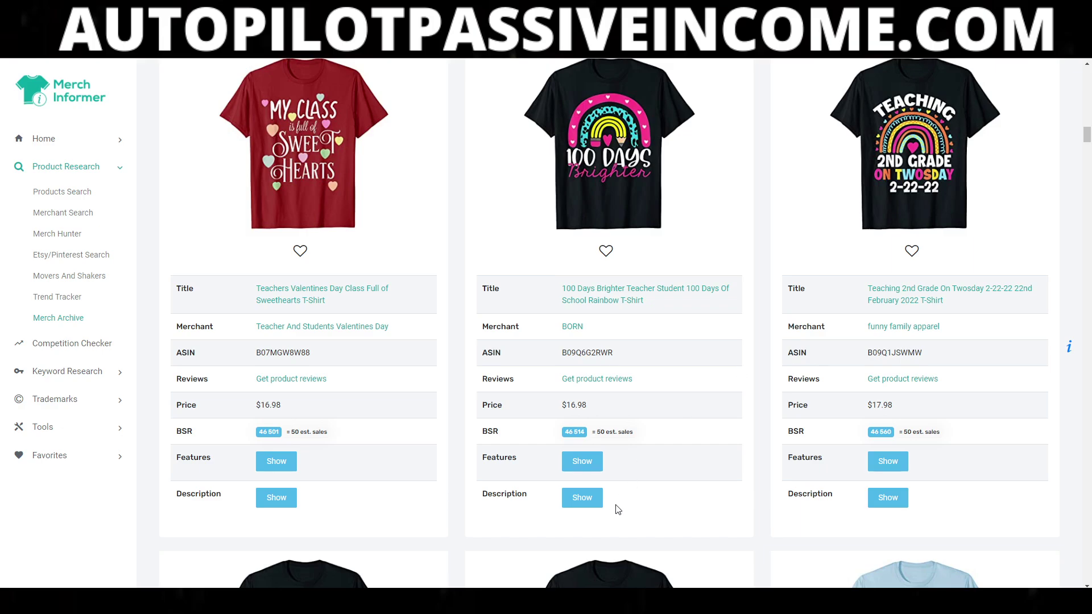
Find the Chinese New Year tiger shirt and highlight its roughly 49 estimated sales
{"action": "scroll", "coordinate": [618, 509], "scroll_direction": "down", "scroll_amount": 7}
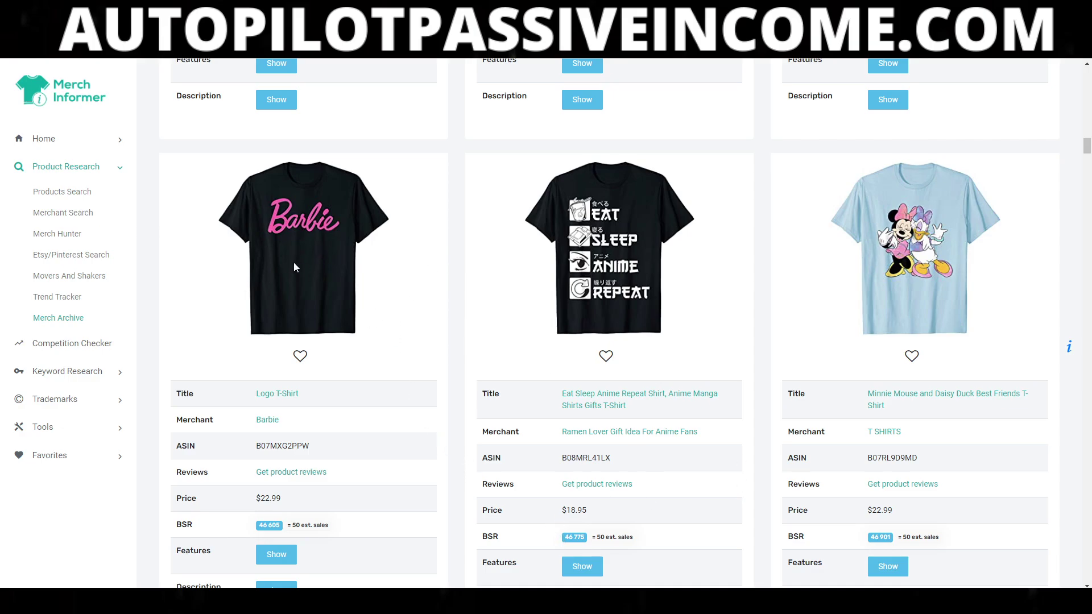
{"action": "scroll", "coordinate": [493, 356], "scroll_direction": "down", "scroll_amount": 10}
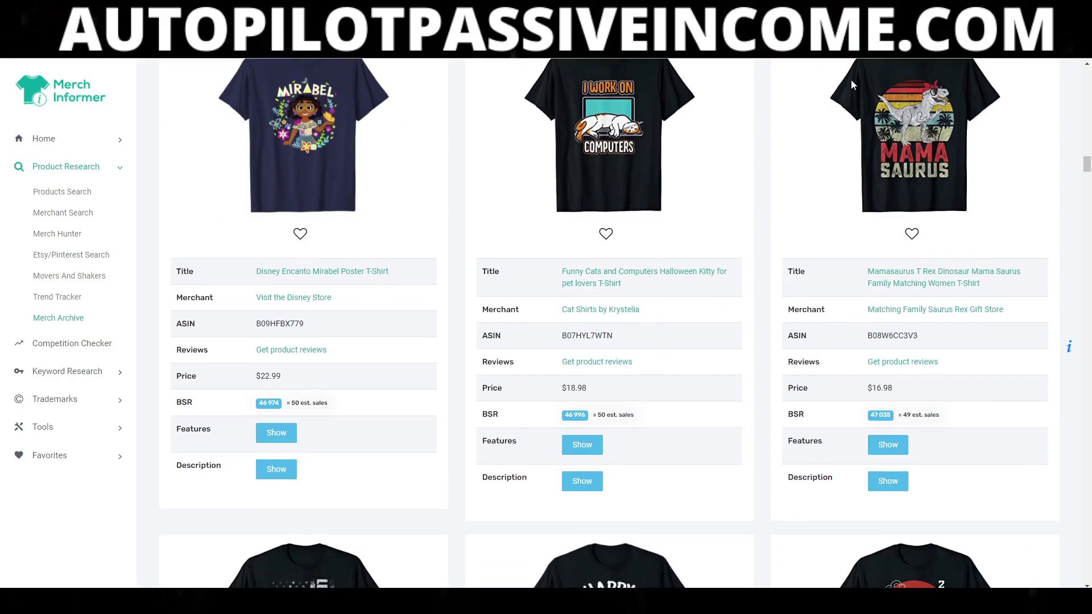
{"action": "scroll", "coordinate": [209, 178], "scroll_direction": "down", "scroll_amount": 7}
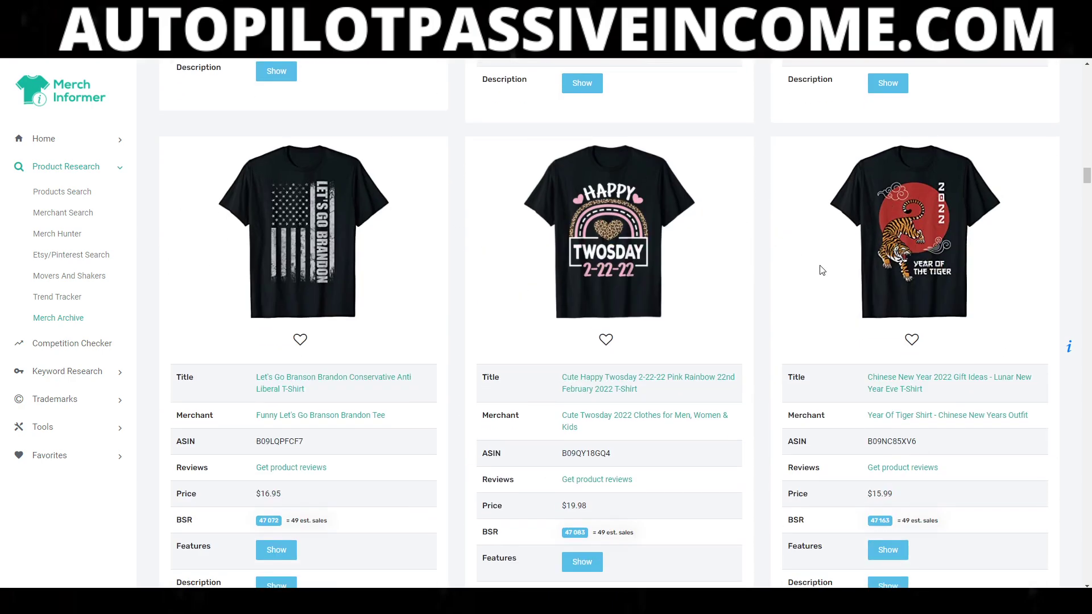
{"action": "scroll", "coordinate": [561, 410], "scroll_direction": "down", "scroll_amount": 1}
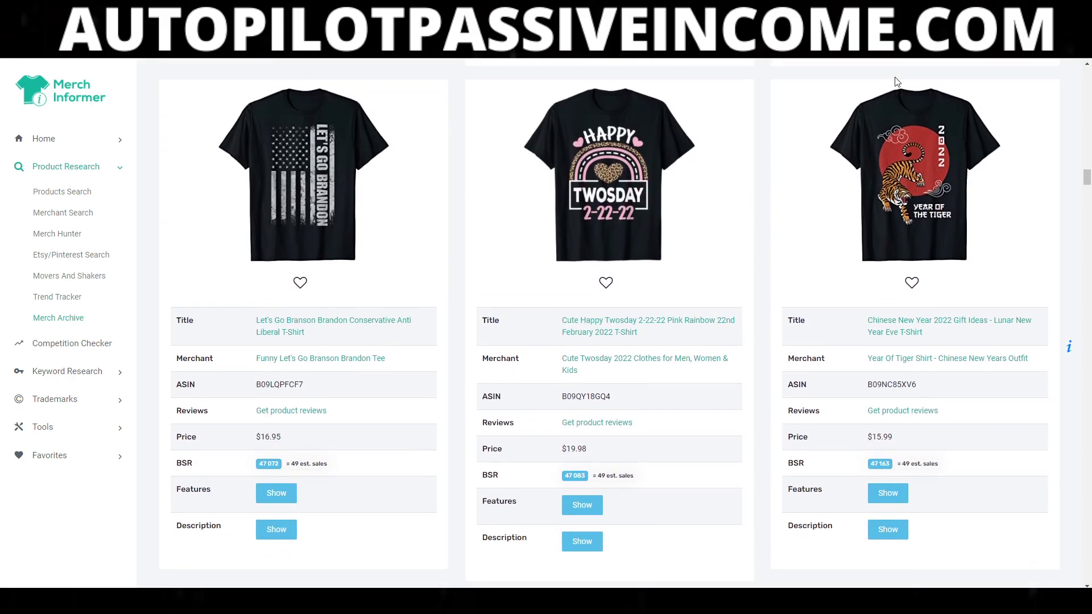
{"action": "scroll", "coordinate": [963, 256], "scroll_direction": "down", "scroll_amount": 4}
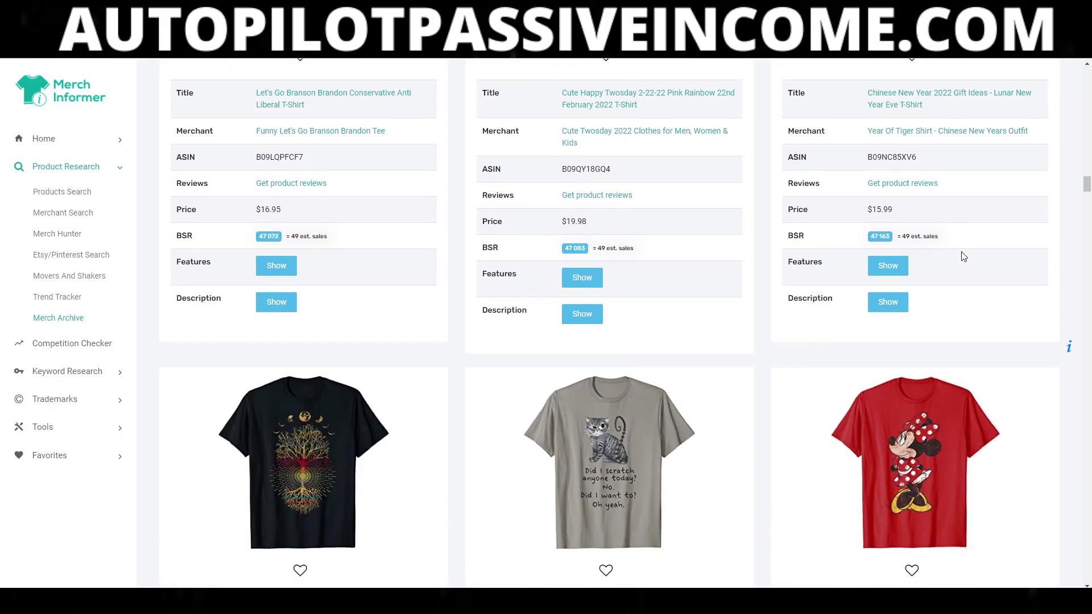
{"action": "left_click_drag", "start_coordinate": [897, 239], "coordinate": [935, 240]}
{"action": "scroll", "coordinate": [940, 246], "scroll_direction": "up", "scroll_amount": 8}
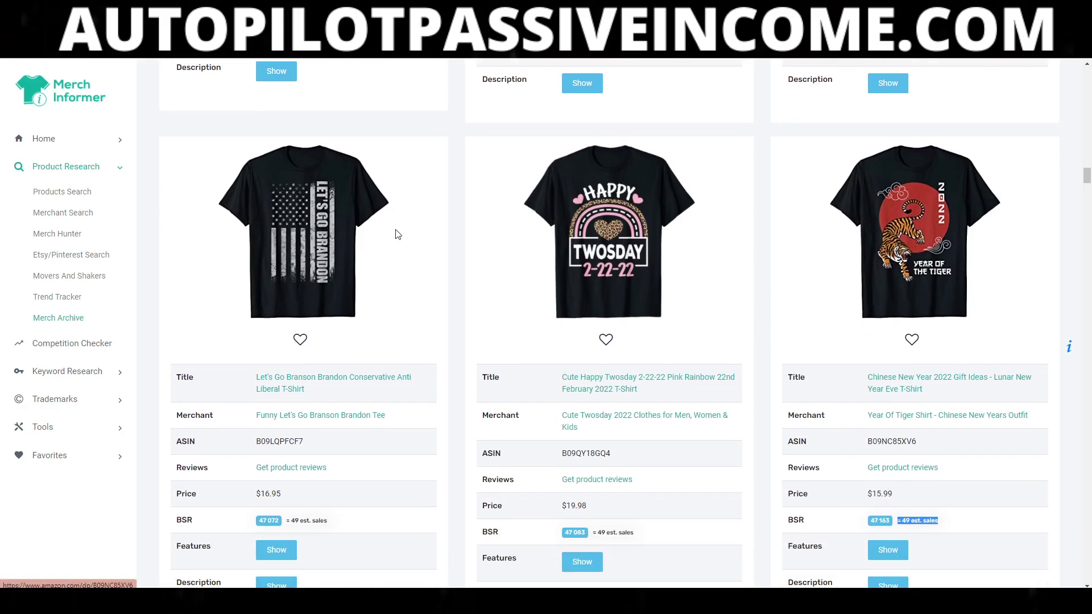
{"action": "scroll", "coordinate": [922, 341], "scroll_direction": "up", "scroll_amount": 20}
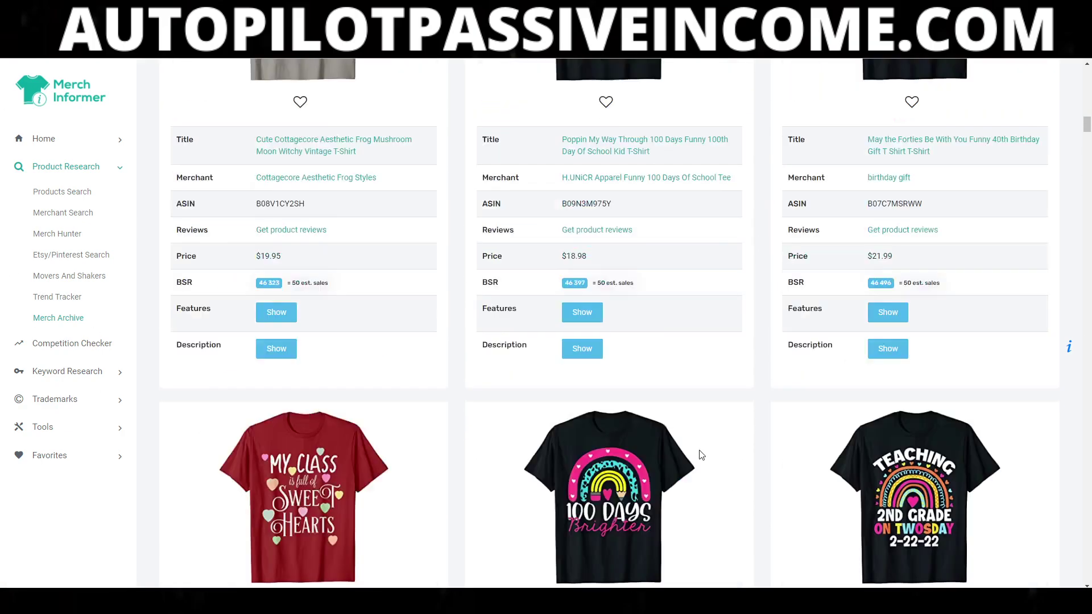
{"action": "scroll", "coordinate": [1032, 252], "scroll_direction": "up", "scroll_amount": 15}
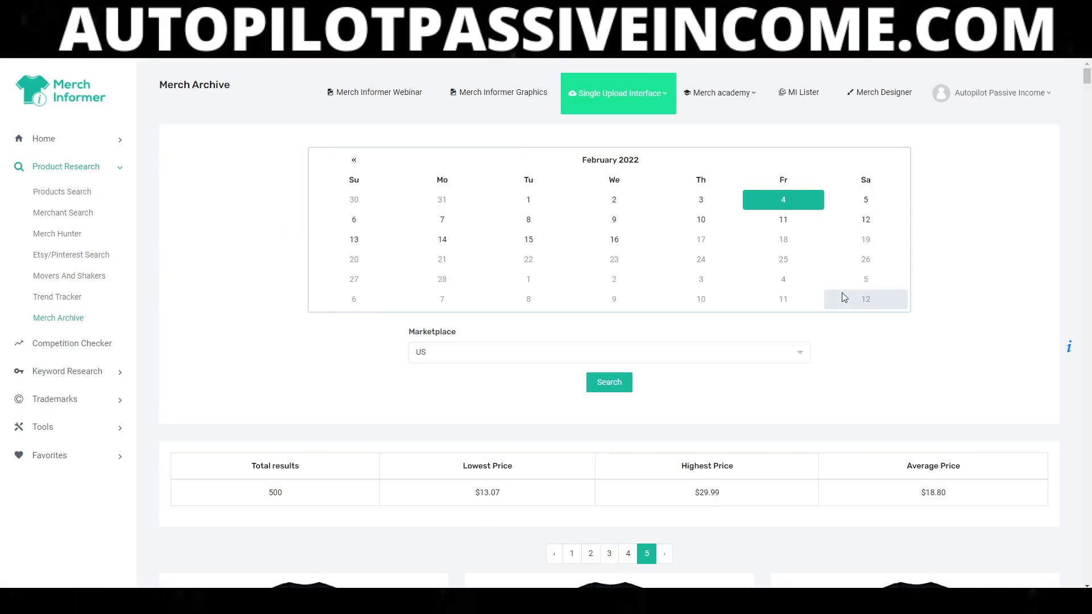
{"action": "scroll", "coordinate": [690, 340], "scroll_direction": "down", "scroll_amount": 20}
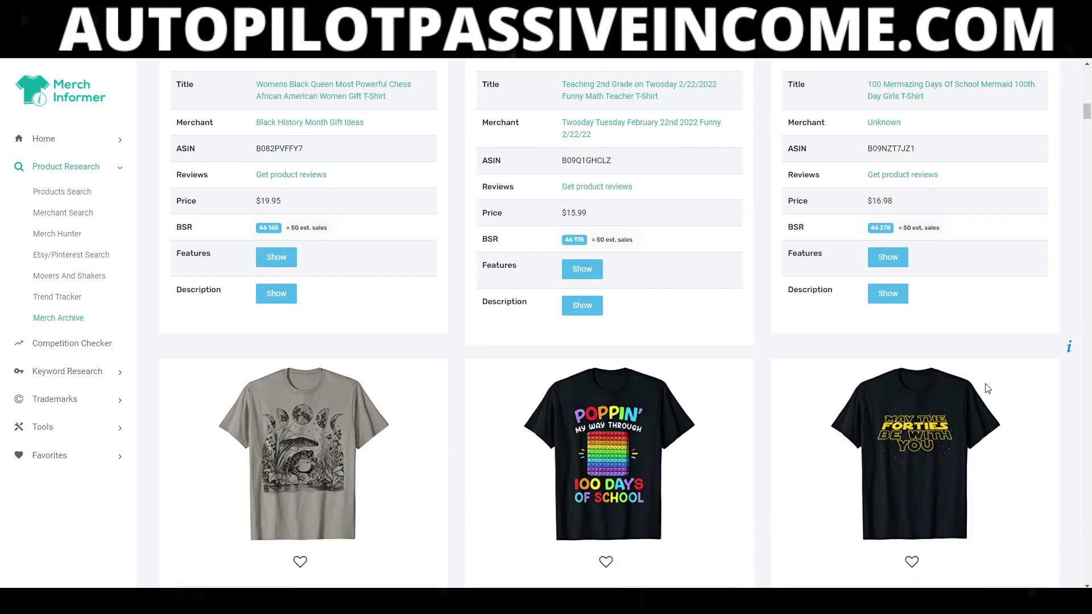
{"action": "scroll", "coordinate": [978, 360], "scroll_direction": "down", "scroll_amount": 16}
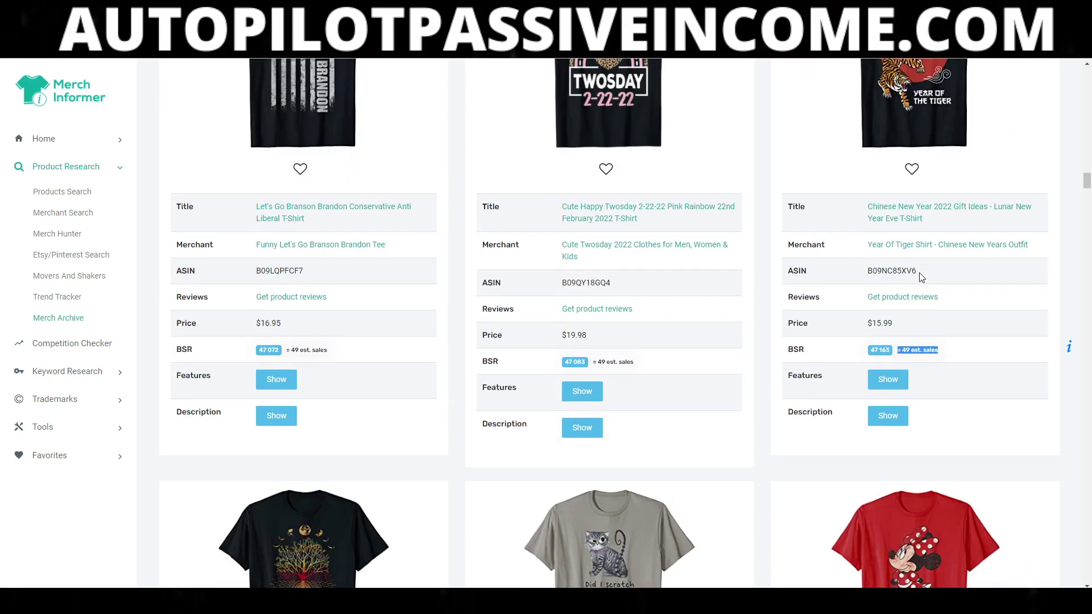
Expand the tiger shirt's Features and Description sections
{"action": "left_click", "coordinate": [887, 379]}
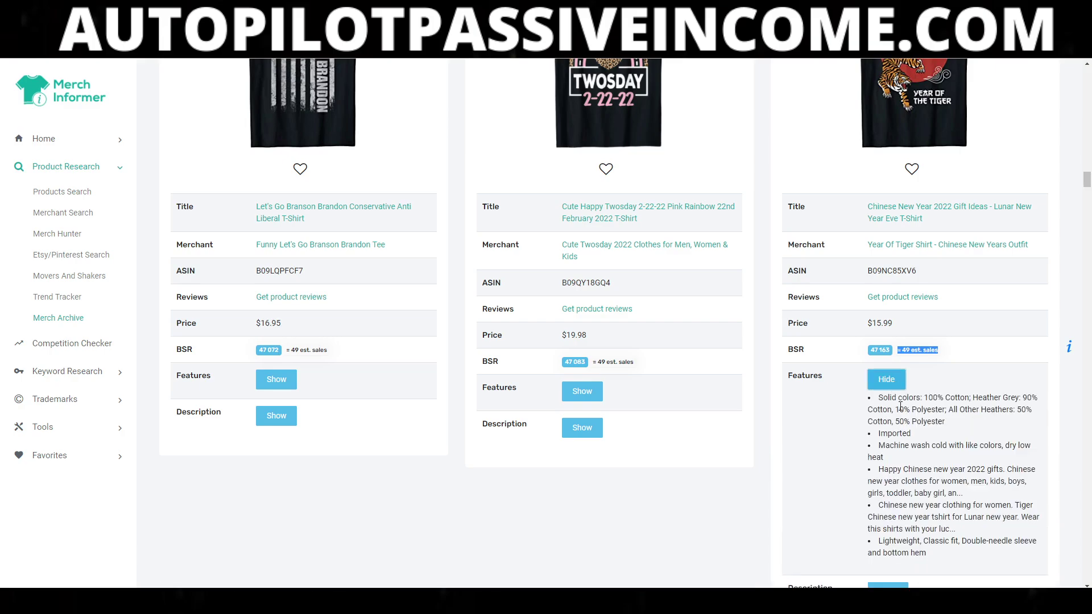
{"action": "scroll", "coordinate": [892, 401], "scroll_direction": "down", "scroll_amount": 5}
{"action": "left_click", "coordinate": [887, 308]}
{"action": "scroll", "coordinate": [898, 242], "scroll_direction": "up", "scroll_amount": 5}
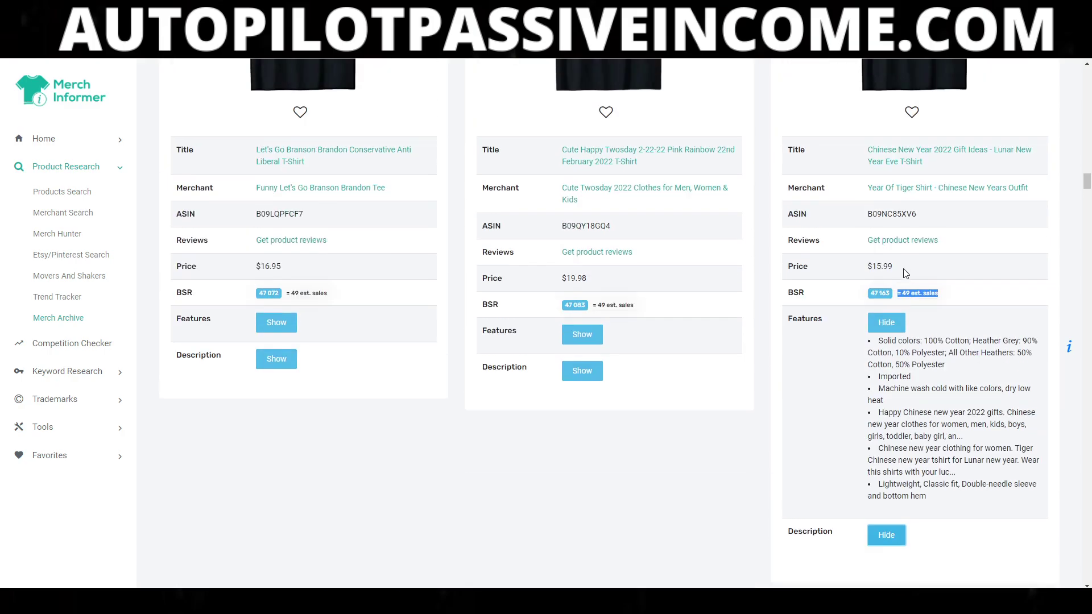
{"action": "scroll", "coordinate": [909, 222], "scroll_direction": "up", "scroll_amount": 3}
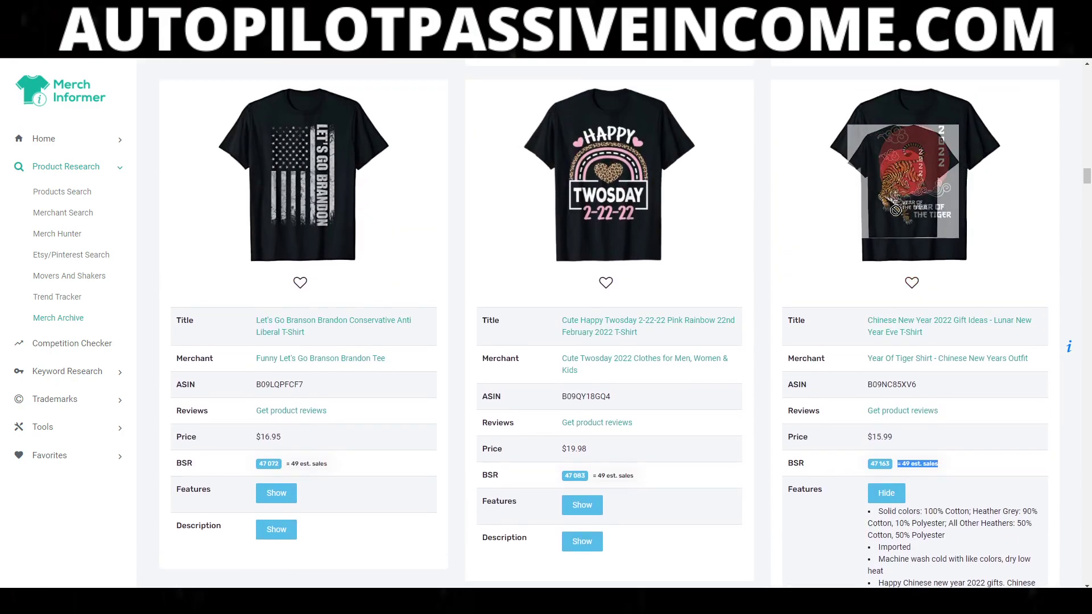
Copy the tiger shirt's Amazon link address from its title
{"action": "right_click", "coordinate": [929, 327]}
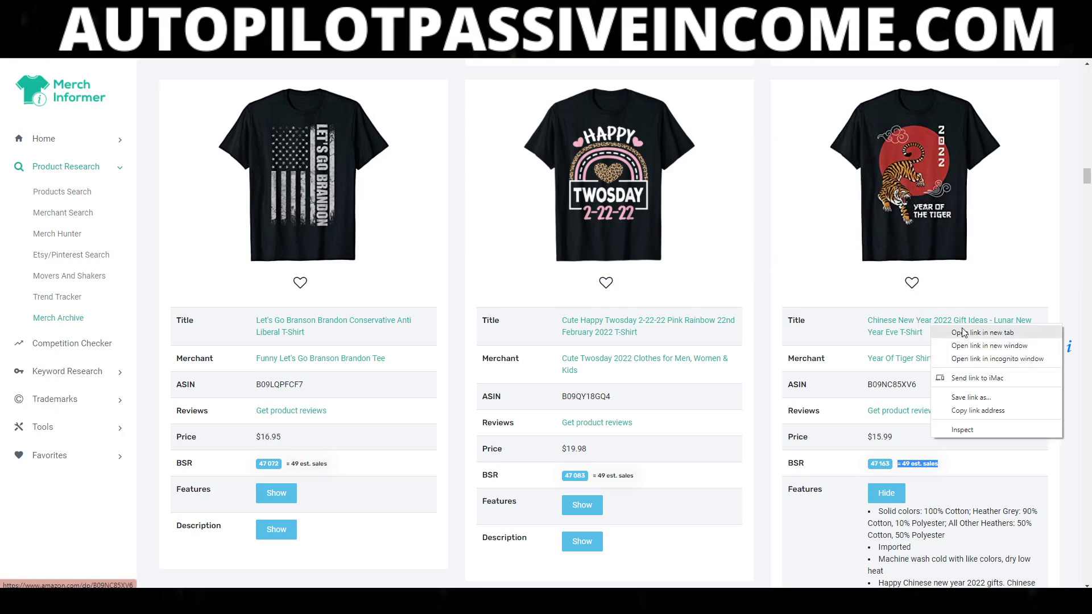
{"action": "left_click", "coordinate": [976, 412]}
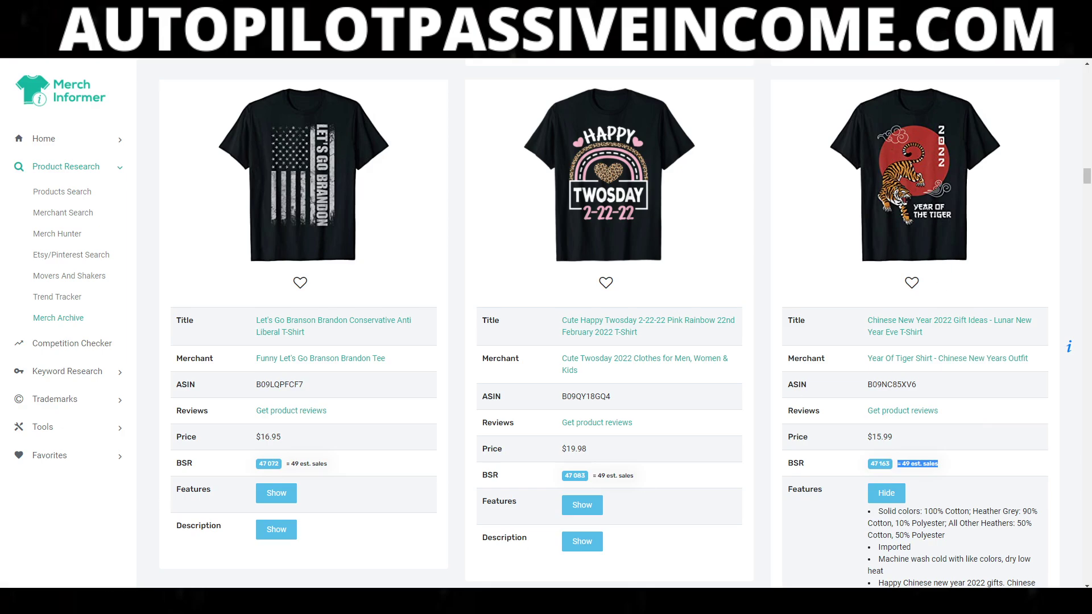
{"action": "left_click", "coordinate": [1068, 59]}
Load the Chinese New Year 2022 tiger shirt's $15.99 Amazon page in incognito, then shrink the window
{"action": "left_click", "coordinate": [1013, 75]}
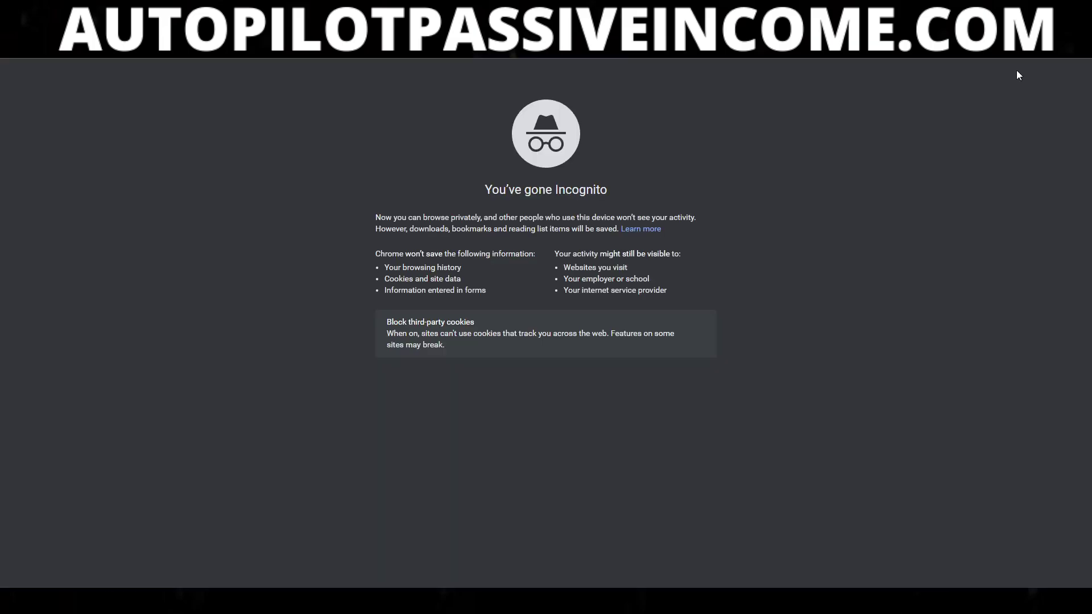
{"action": "key", "text": "ctrl+v"}
{"action": "key", "text": "Return"}
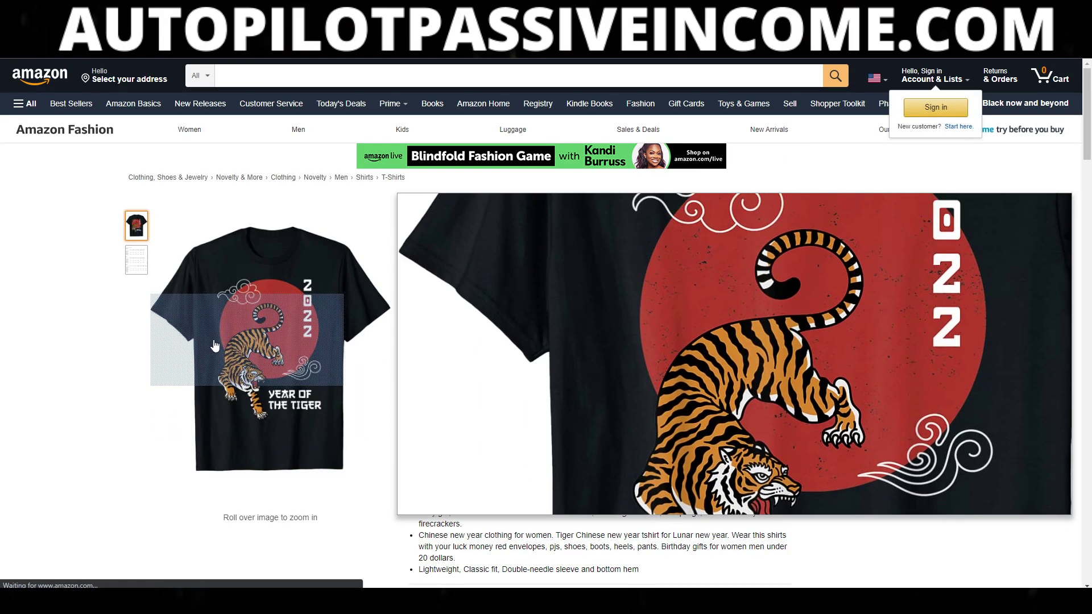
{"action": "right_click", "coordinate": [219, 397]}
{"action": "key", "text": "Escape"}
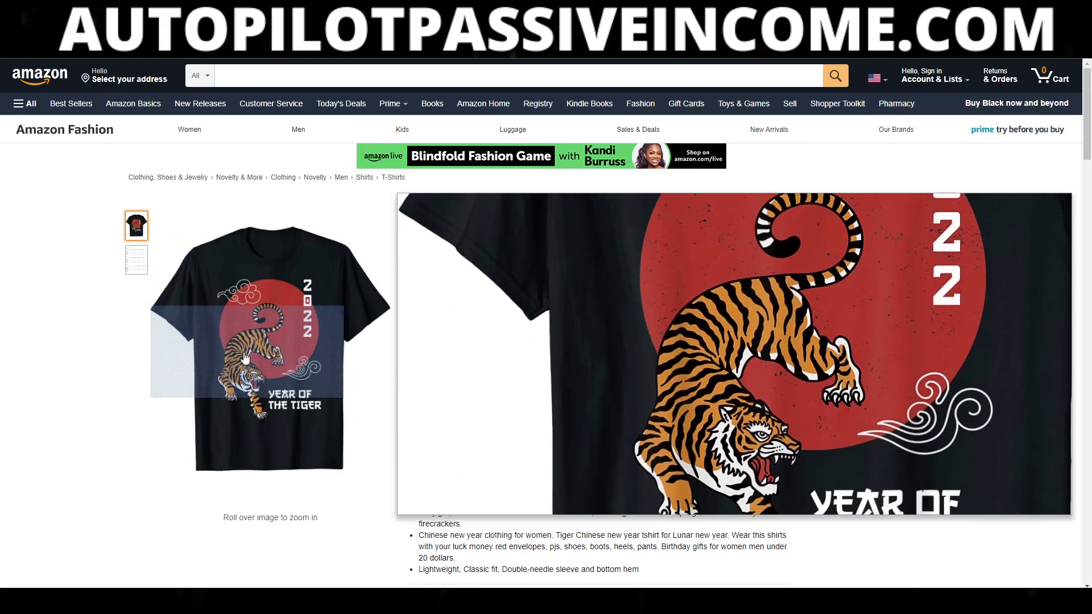
{"action": "left_click_drag", "start_coordinate": [468, 19], "coordinate": [468, 111]}
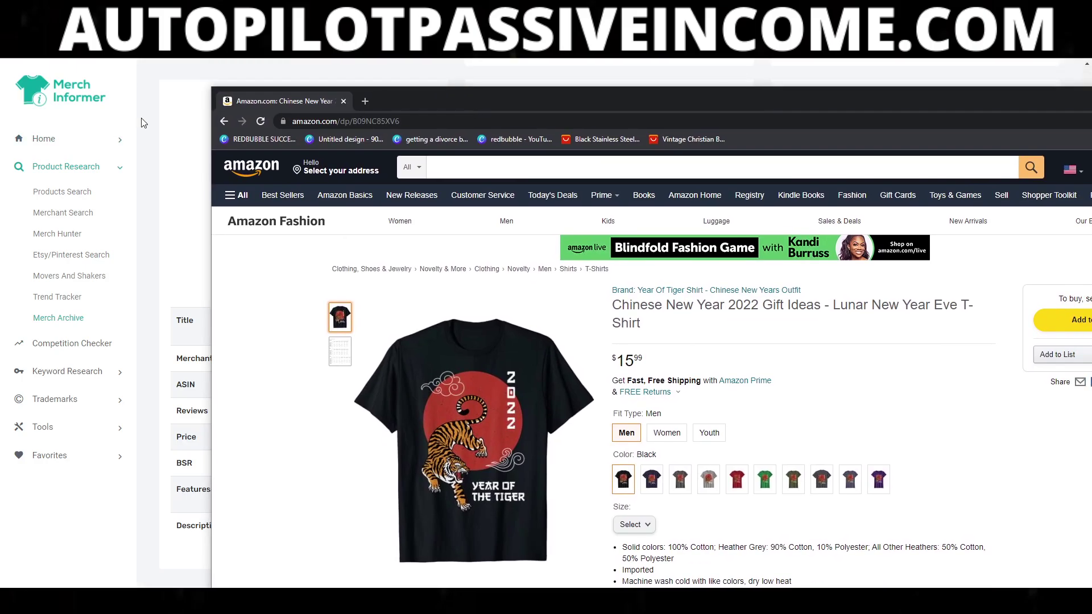
Bring Merch Informer back to the front and scroll through its archive results
{"action": "left_click", "coordinate": [174, 115]}
{"action": "scroll", "coordinate": [1082, 432], "scroll_direction": "down", "scroll_amount": 4}
{"action": "scroll", "coordinate": [1082, 376], "scroll_direction": "up", "scroll_amount": 14}
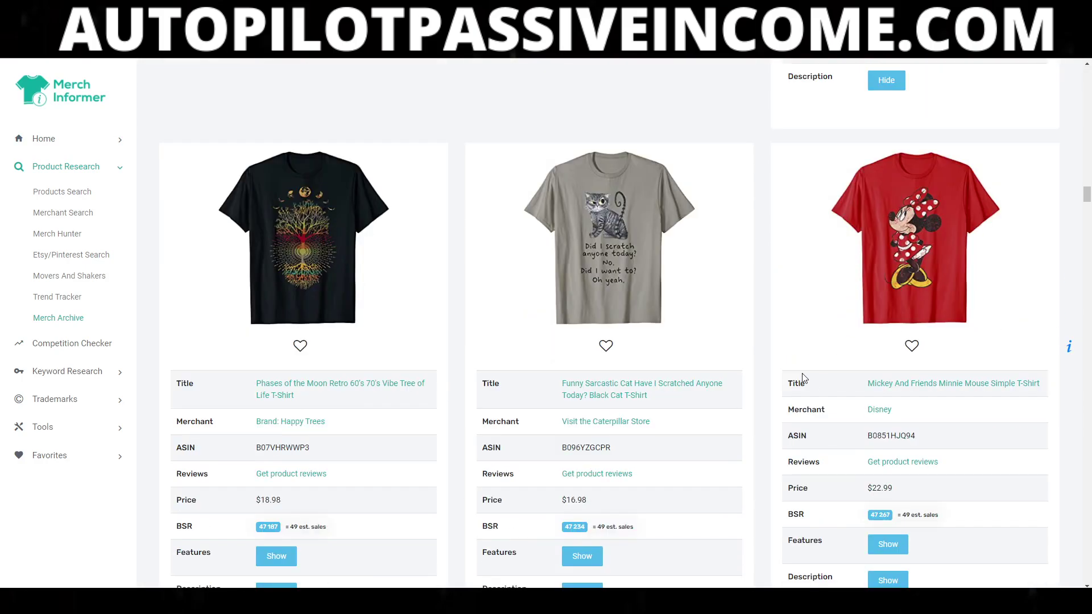
{"action": "scroll", "coordinate": [1082, 318], "scroll_direction": "down", "scroll_amount": 14}
{"action": "scroll", "coordinate": [1083, 226], "scroll_direction": "up", "scroll_amount": 8}
{"action": "scroll", "coordinate": [1083, 227], "scroll_direction": "up", "scroll_amount": 10}
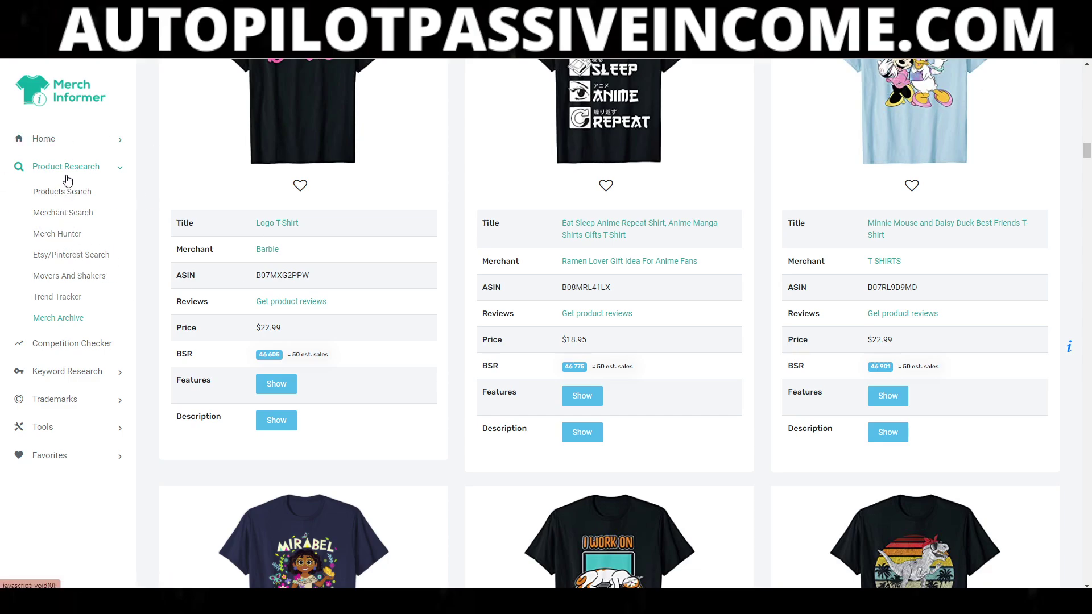
Open Products Search and enter the keyword 'year of the tiger' from the suggestions
{"action": "left_click", "coordinate": [60, 195]}
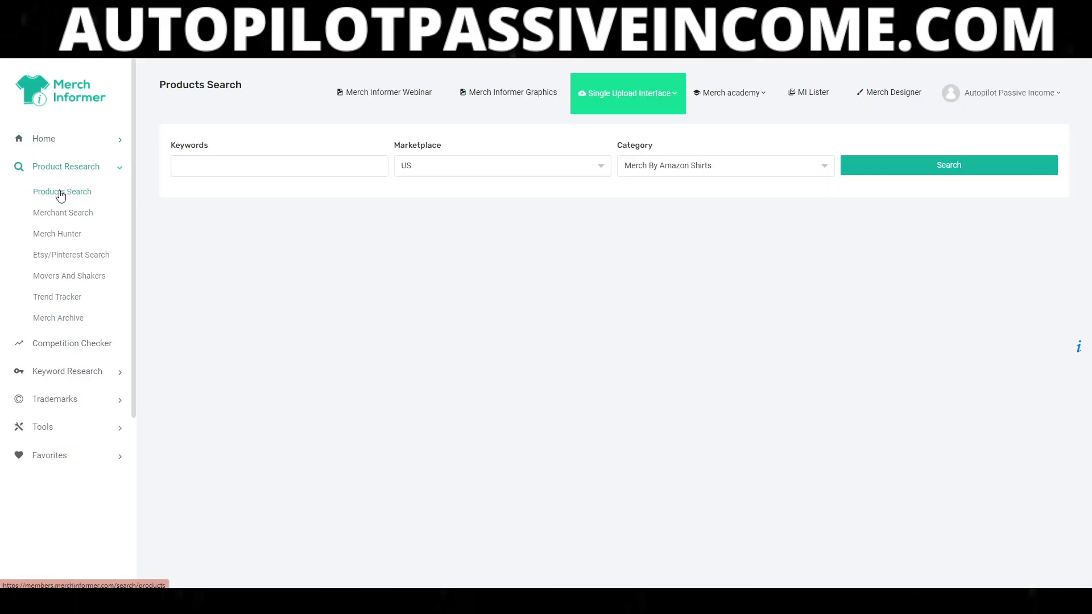
{"action": "left_click", "coordinate": [231, 167]}
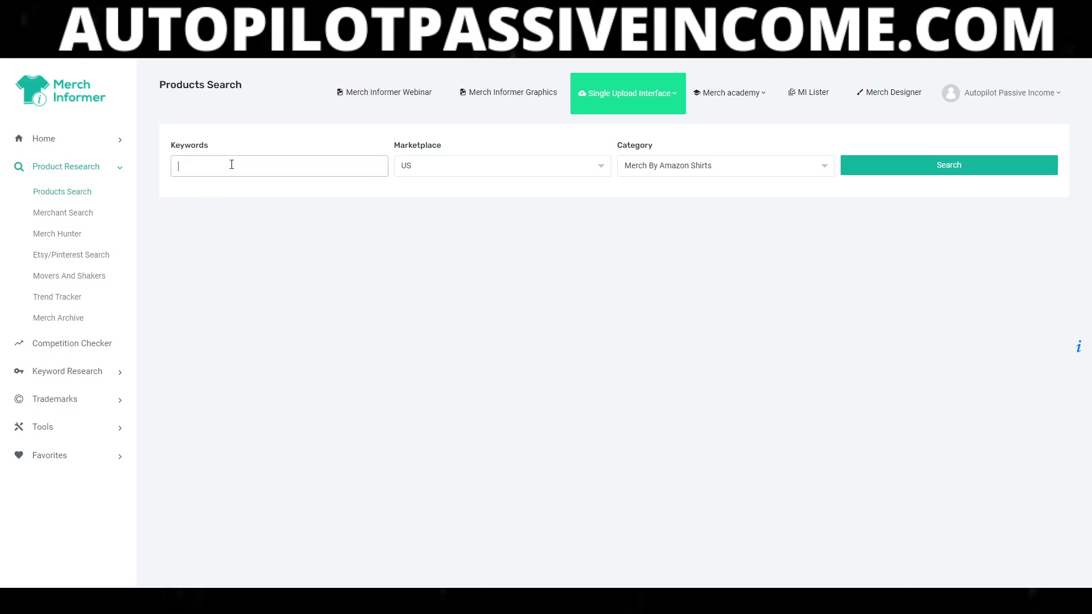
{"action": "type", "text": "year of the"}
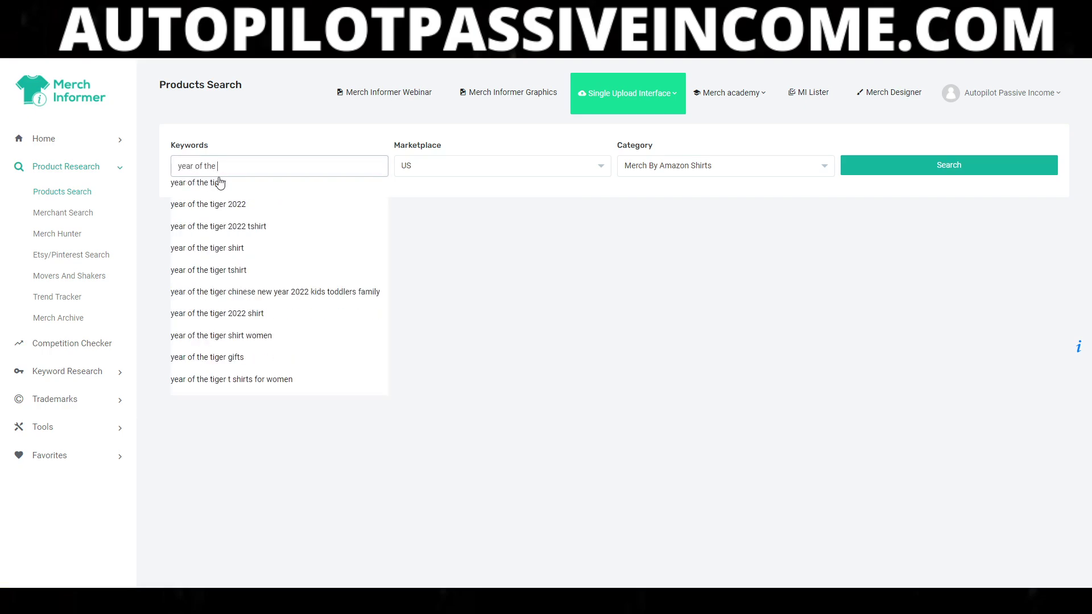
{"action": "left_click", "coordinate": [220, 182]}
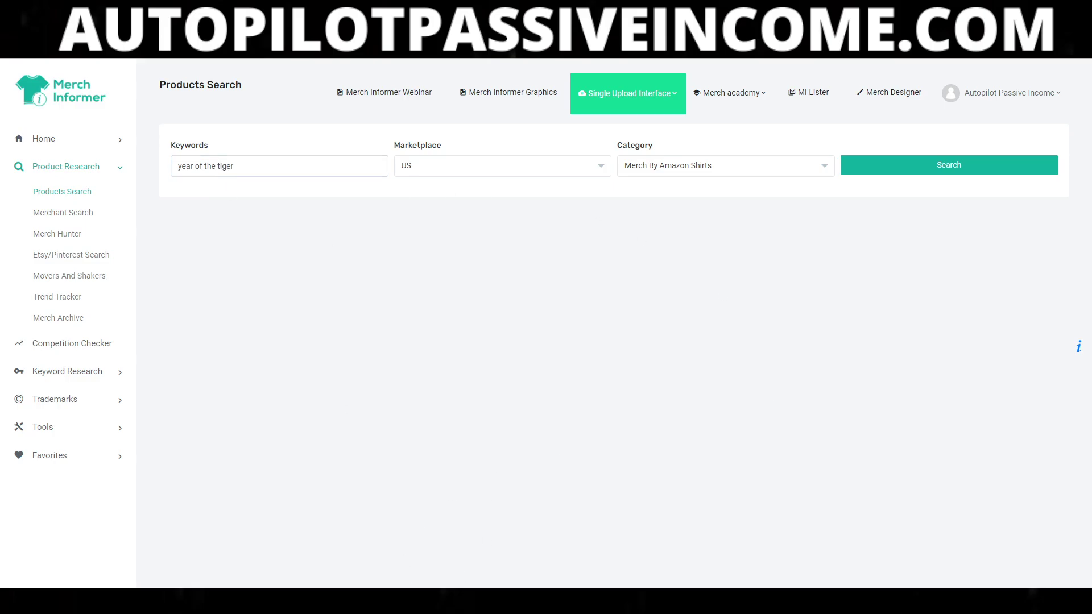
Run the US Merch By Amazon Shirts product search for 'year of the tiger'
{"action": "mouse_move", "coordinate": [405, 601]}
{"action": "left_click", "coordinate": [465, 563]}
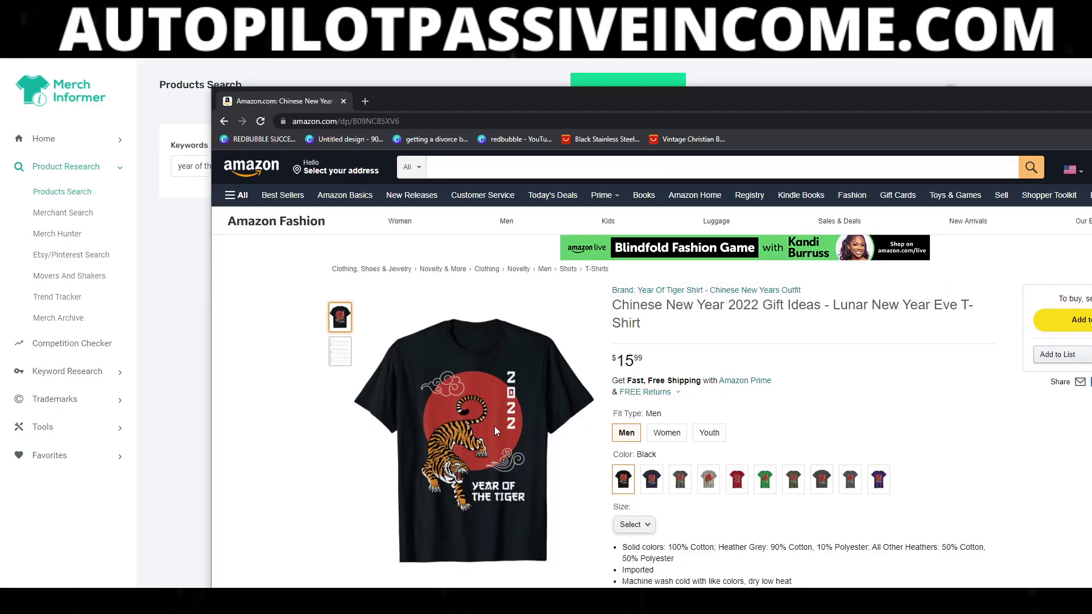
{"action": "left_click", "coordinate": [148, 511]}
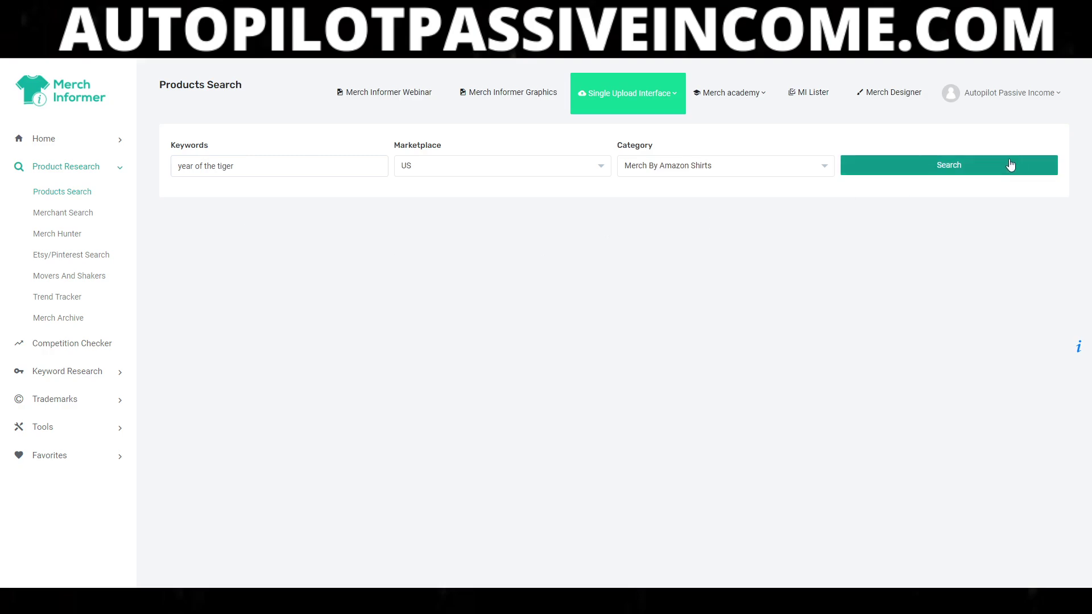
{"action": "left_click", "coordinate": [989, 170]}
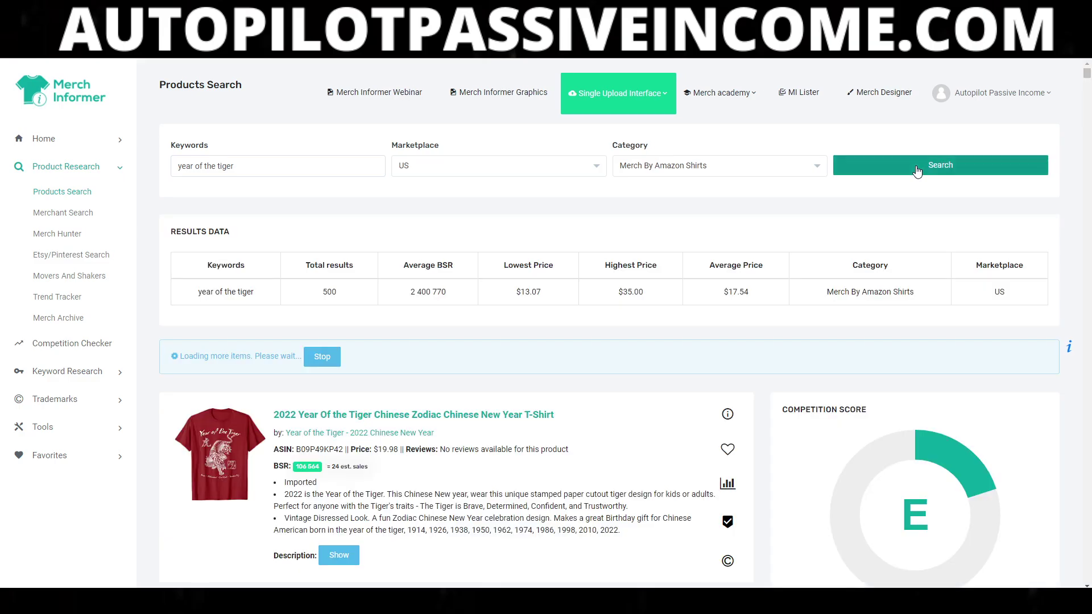
Copy the red 2022 Year Of the Tiger shirt's Amazon link from the results
{"action": "scroll", "coordinate": [709, 355], "scroll_direction": "down", "scroll_amount": 3}
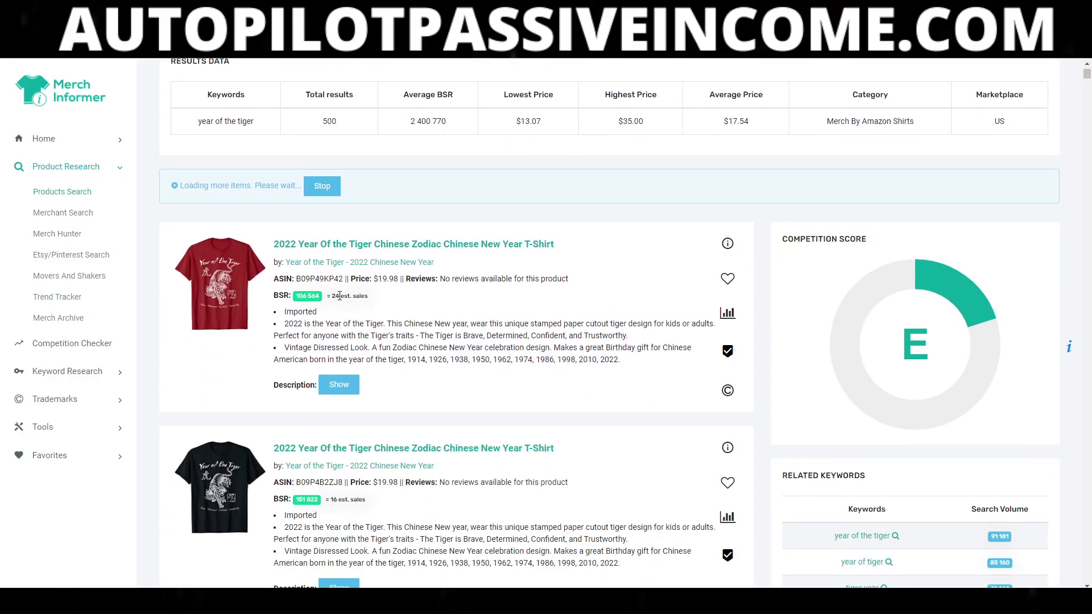
{"action": "left_click_drag", "start_coordinate": [335, 296], "coordinate": [251, 291]}
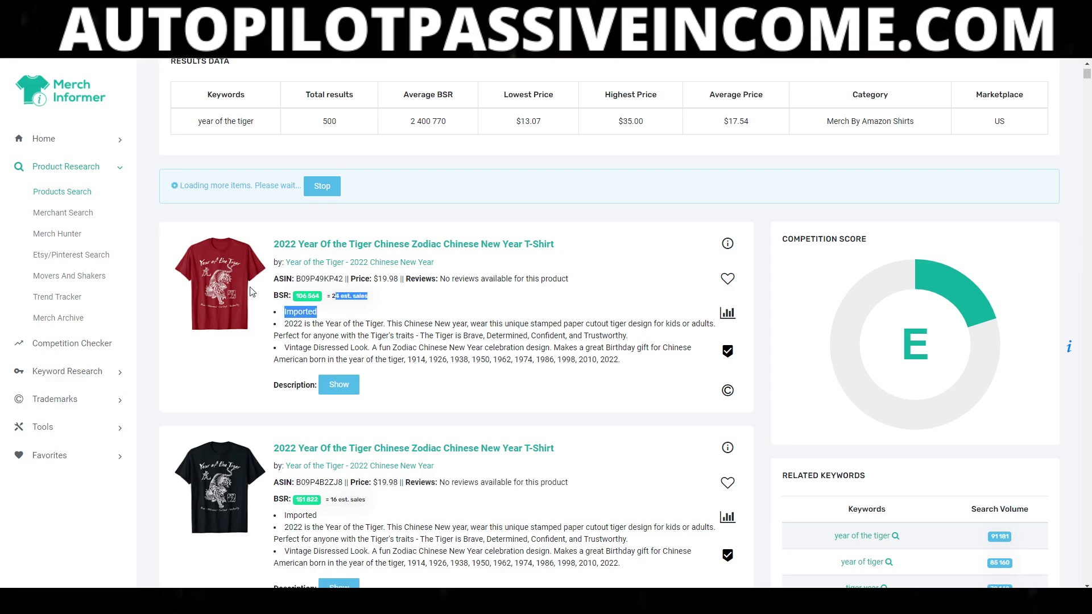
{"action": "right_click", "coordinate": [328, 246]}
{"action": "left_click", "coordinate": [376, 332]}
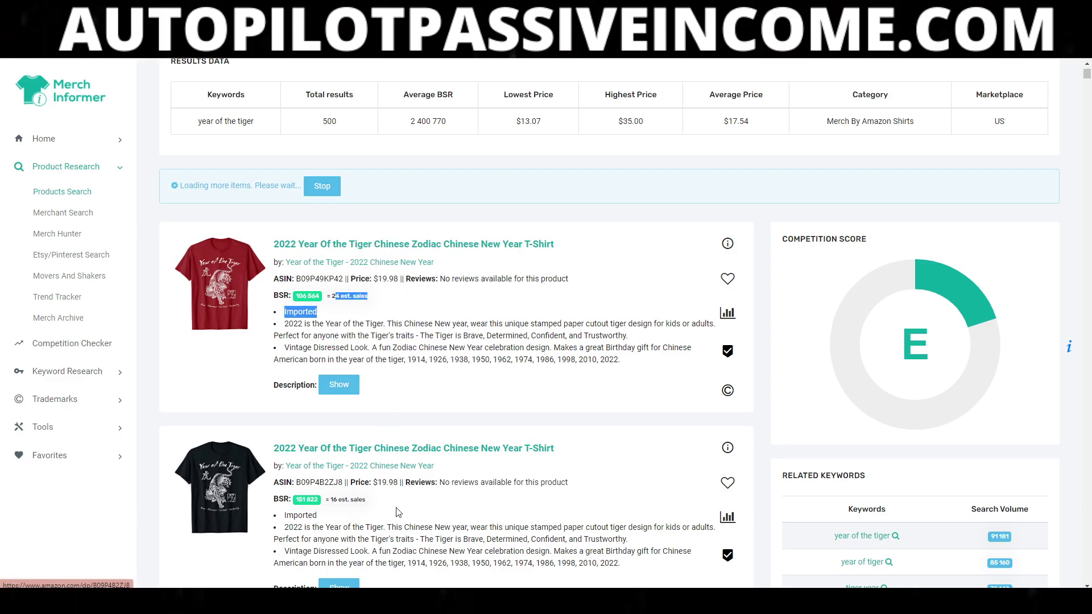
Open the red shirt's link in a new incognito tab, then return to the Merch Informer results
{"action": "left_click", "coordinate": [472, 546]}
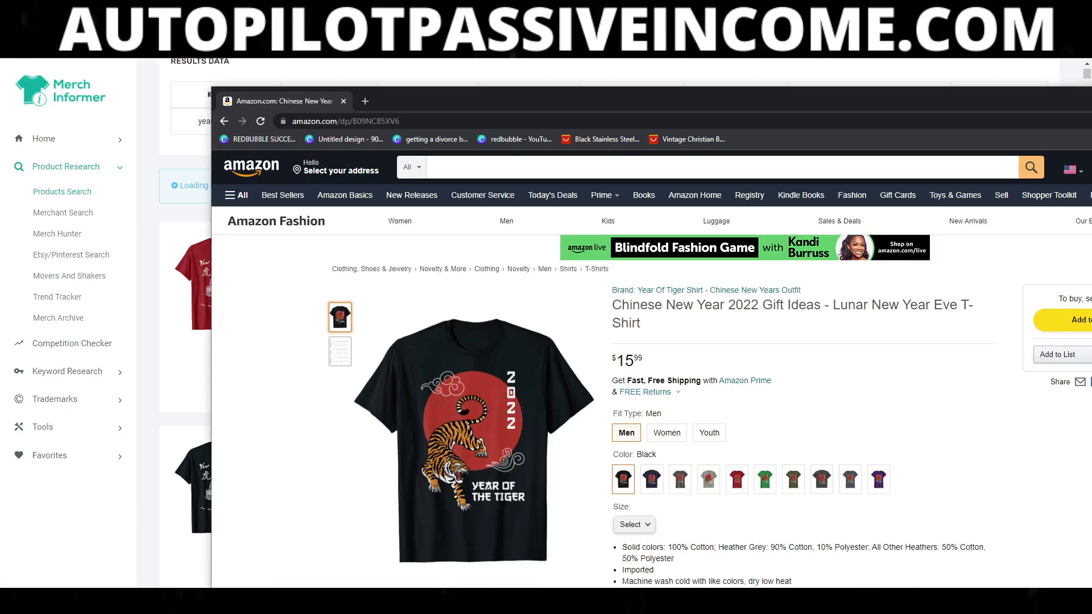
{"action": "left_click", "coordinate": [365, 101]}
{"action": "key", "text": "ctrl+v"}
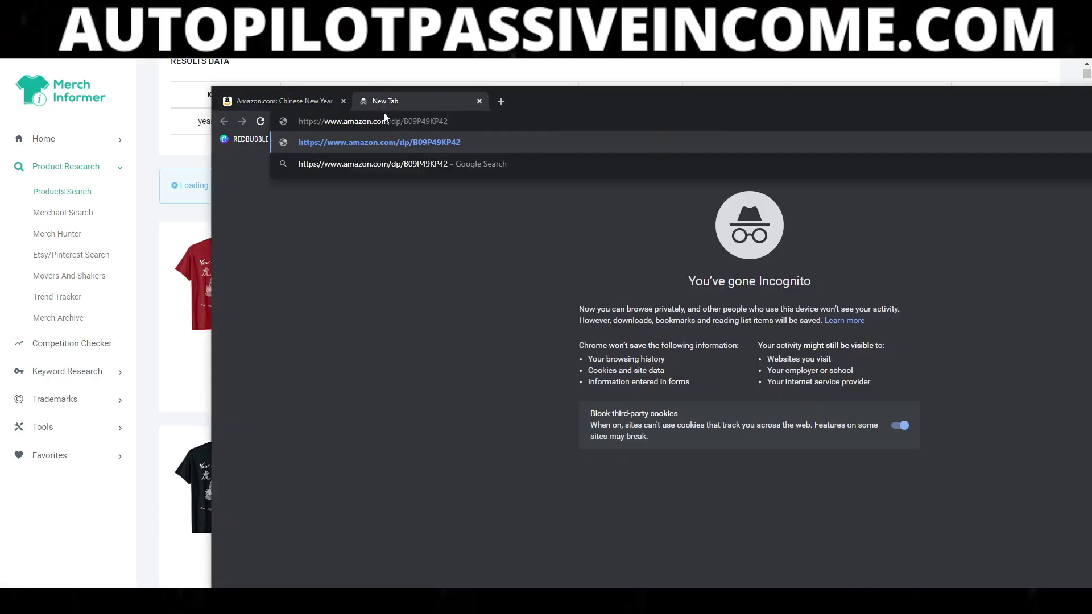
{"action": "key", "text": "Return"}
{"action": "left_click", "coordinate": [147, 357]}
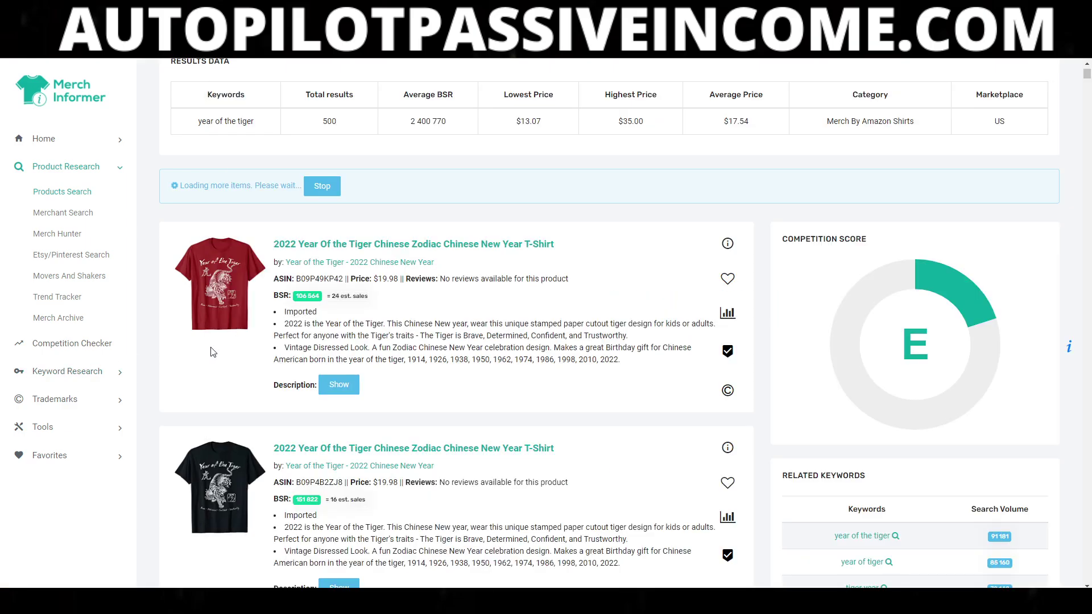
{"action": "scroll", "coordinate": [233, 336], "scroll_direction": "down", "scroll_amount": 3}
{"action": "scroll", "coordinate": [233, 335], "scroll_direction": "down", "scroll_amount": 5}
{"action": "scroll", "coordinate": [222, 285], "scroll_direction": "up", "scroll_amount": 7}
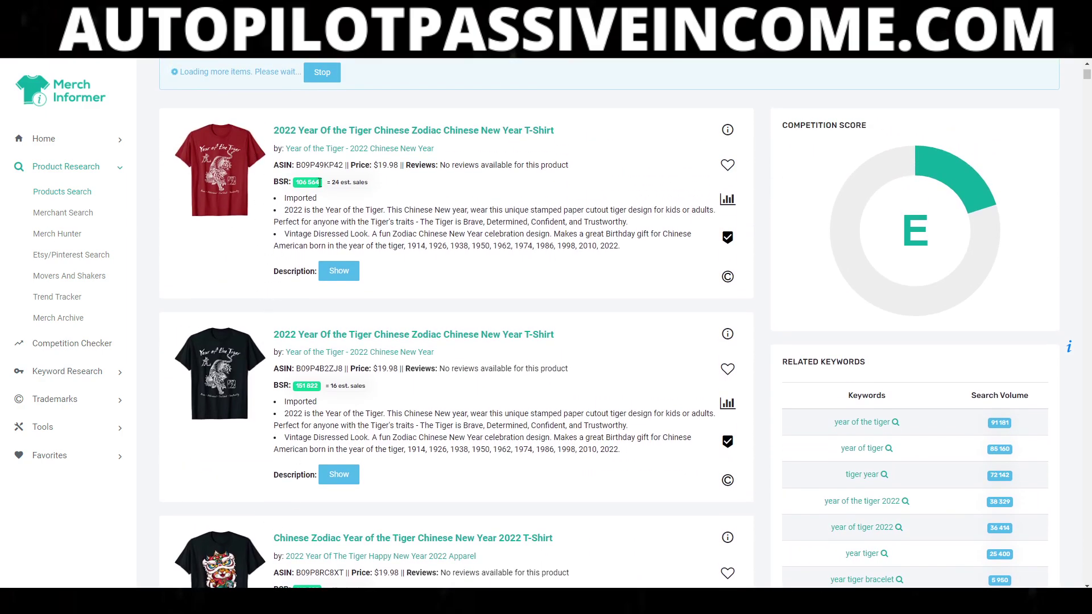
Copy the Chinese Zodiac Year of the Tiger shirt's Amazon link from the results
{"action": "left_click_drag", "start_coordinate": [329, 182], "coordinate": [366, 183]}
{"action": "left_click_drag", "start_coordinate": [341, 387], "coordinate": [364, 387]}
{"action": "scroll", "coordinate": [227, 233], "scroll_direction": "down", "scroll_amount": 5}
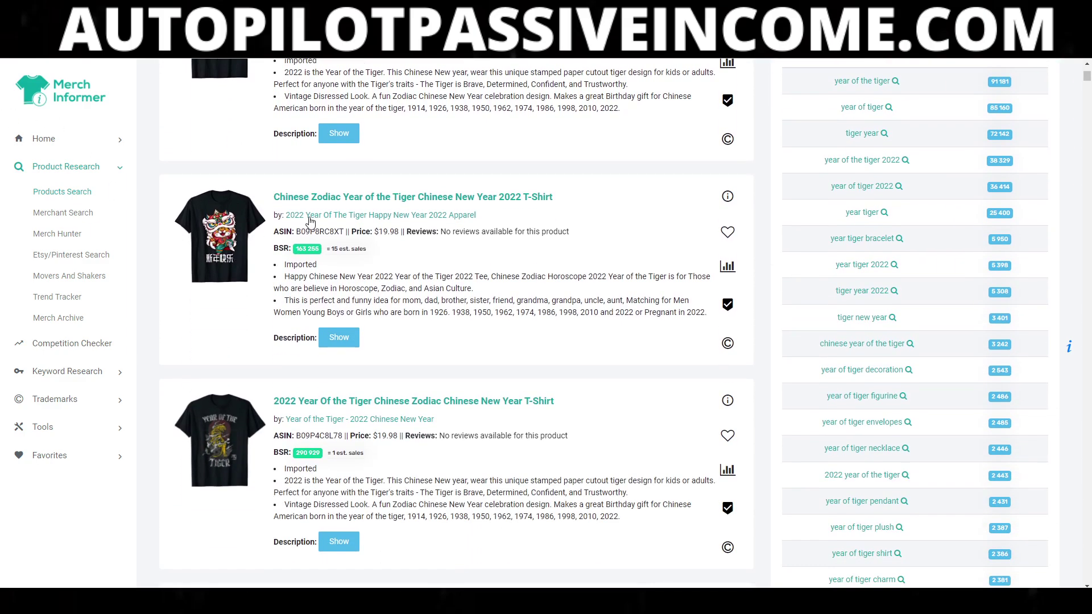
{"action": "right_click", "coordinate": [323, 196]}
{"action": "left_click", "coordinate": [352, 265]}
{"action": "left_click_drag", "start_coordinate": [332, 249], "coordinate": [364, 249]}
{"action": "scroll", "coordinate": [384, 275], "scroll_direction": "up", "scroll_amount": 2}
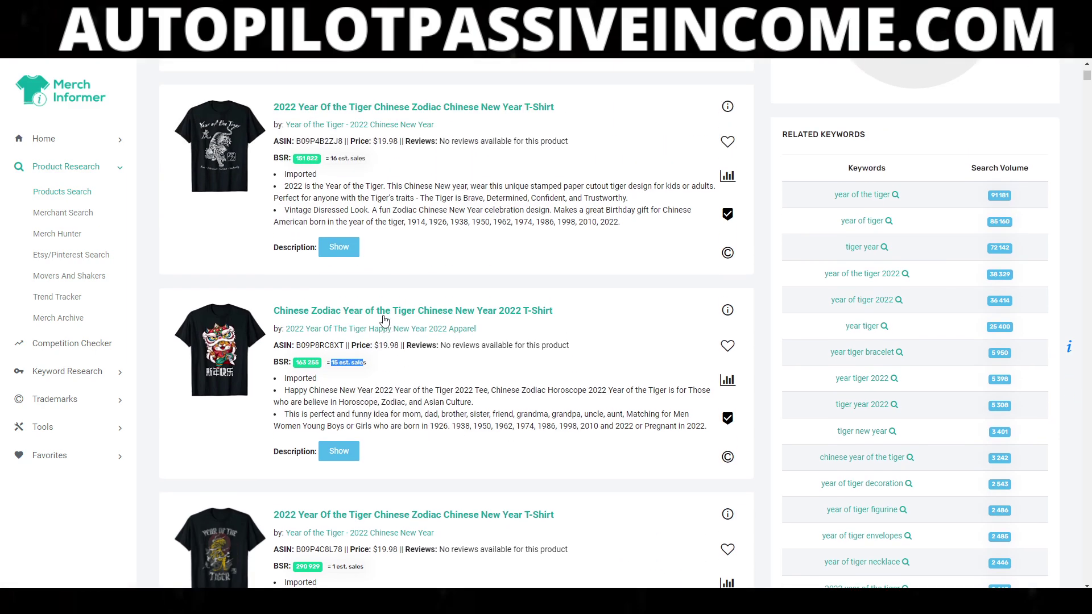
{"action": "right_click", "coordinate": [383, 313]}
{"action": "left_click", "coordinate": [419, 398]}
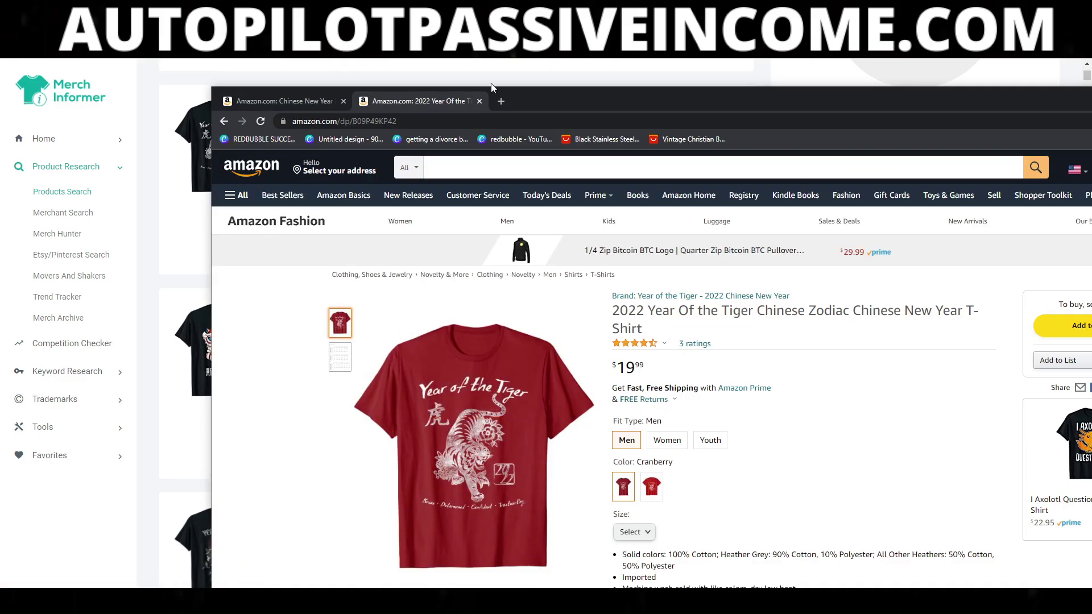
Open the Chinese Zodiac shirt's page in a new incognito tab and return to the results
{"action": "left_click", "coordinate": [505, 103]}
{"action": "key", "text": "ctrl+v"}
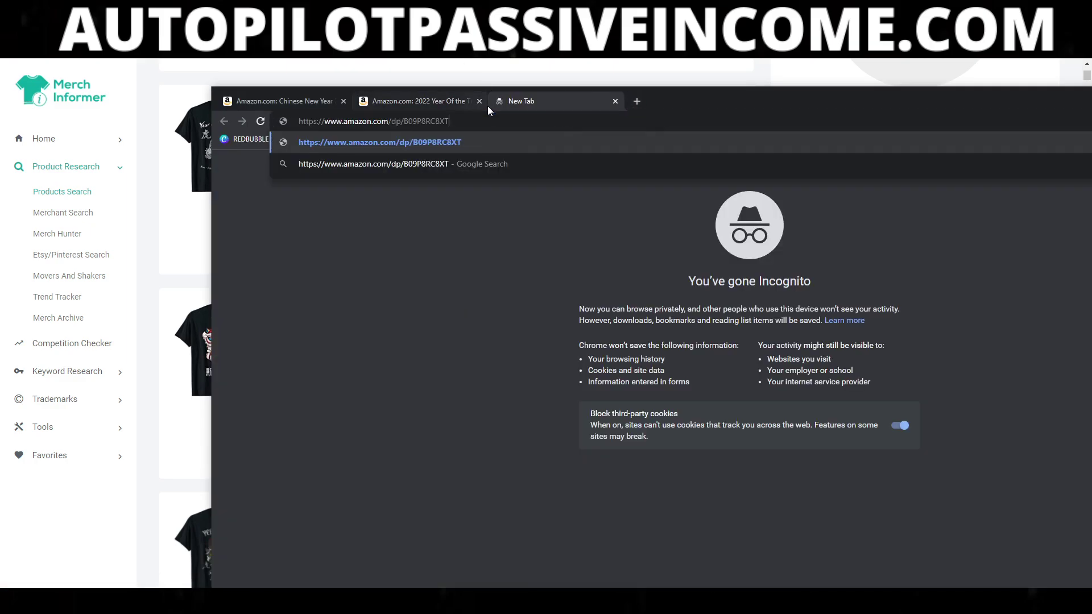
{"action": "key", "text": "Return"}
{"action": "left_click", "coordinate": [119, 508]}
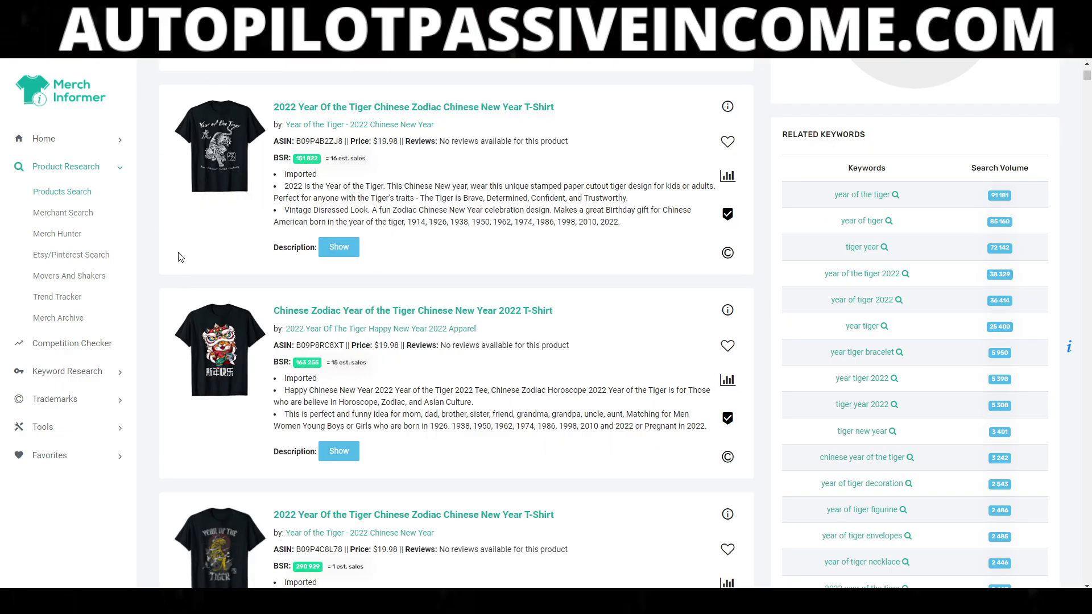
{"action": "scroll", "coordinate": [119, 508], "scroll_direction": "down", "scroll_amount": 1}
{"action": "scroll", "coordinate": [312, 349], "scroll_direction": "down", "scroll_amount": 4}
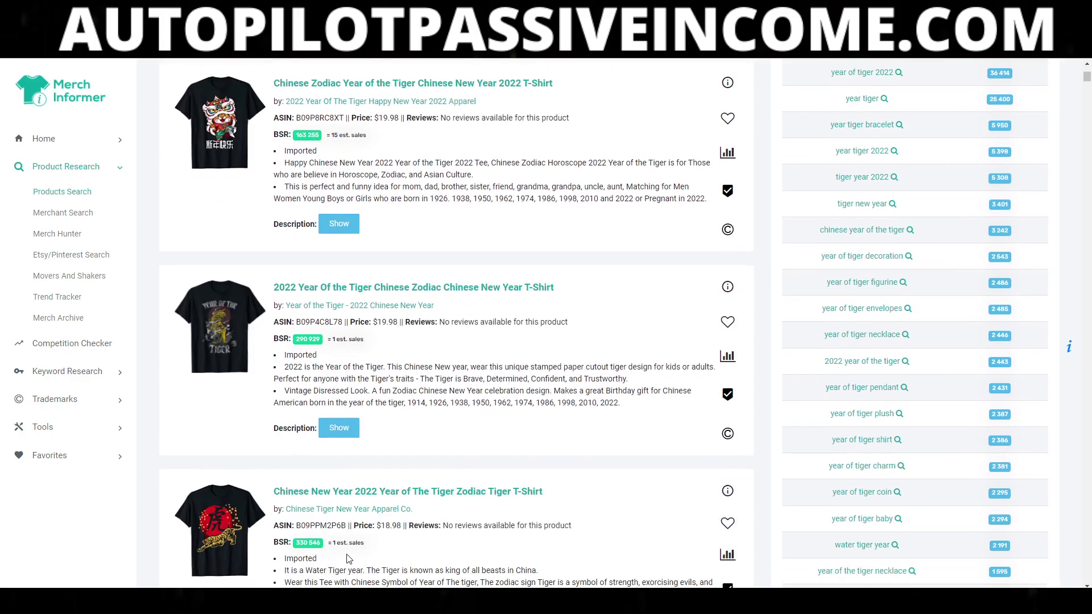
{"action": "scroll", "coordinate": [349, 558], "scroll_direction": "down", "scroll_amount": 4}
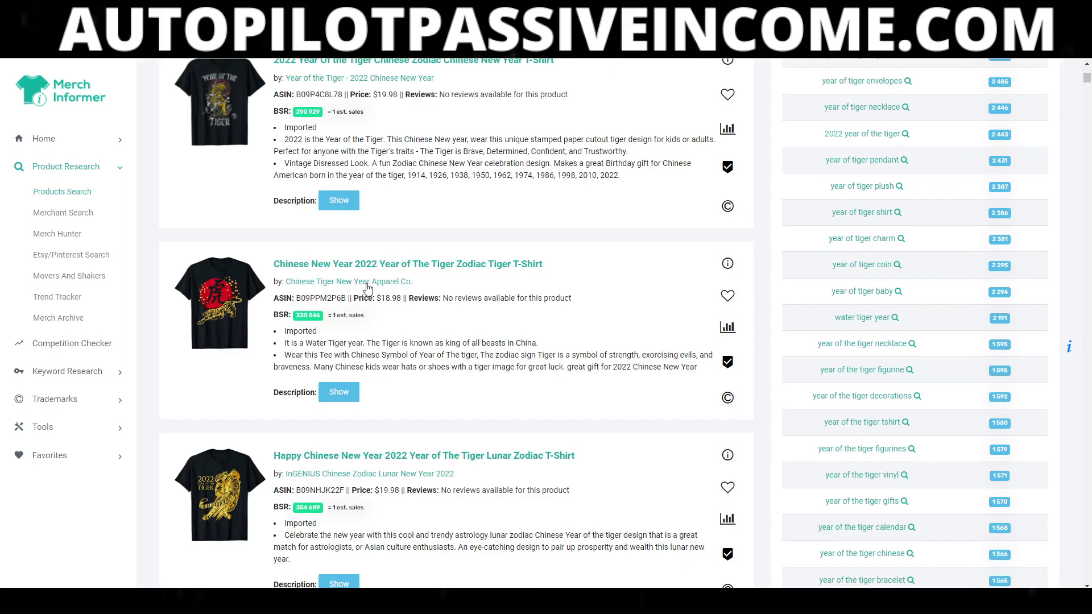
Open the $18.99 Chinese New Year 2022 Zodiac Tiger shirt in another incognito tab
{"action": "right_click", "coordinate": [403, 266]}
{"action": "left_click", "coordinate": [438, 353]}
{"action": "key", "text": "alt+Tab"}
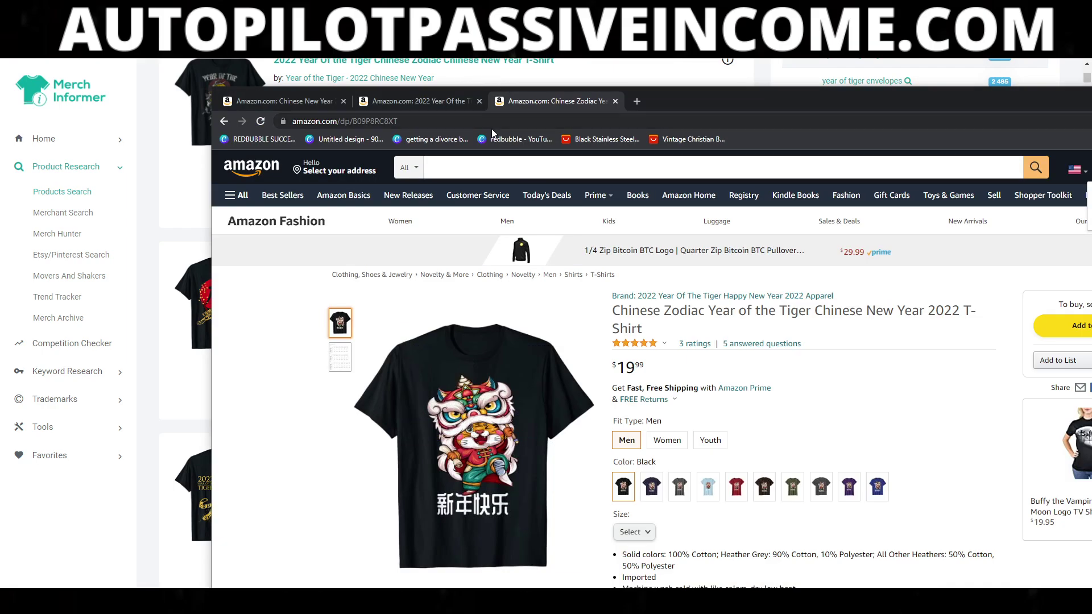
{"action": "left_click", "coordinate": [636, 101]}
{"action": "key", "text": "ctrl+v"}
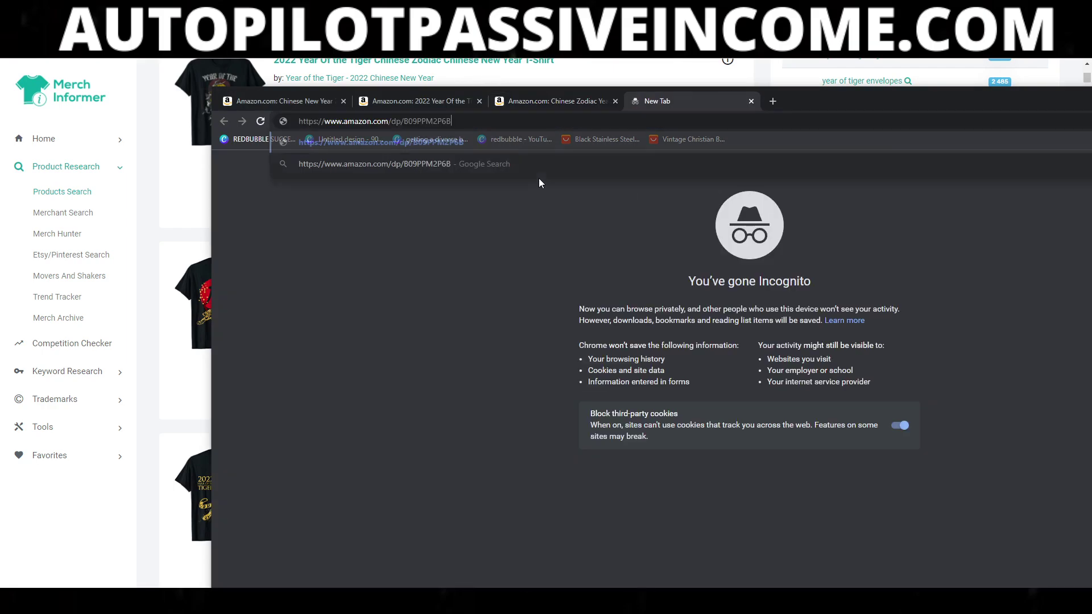
{"action": "key", "text": "Return"}
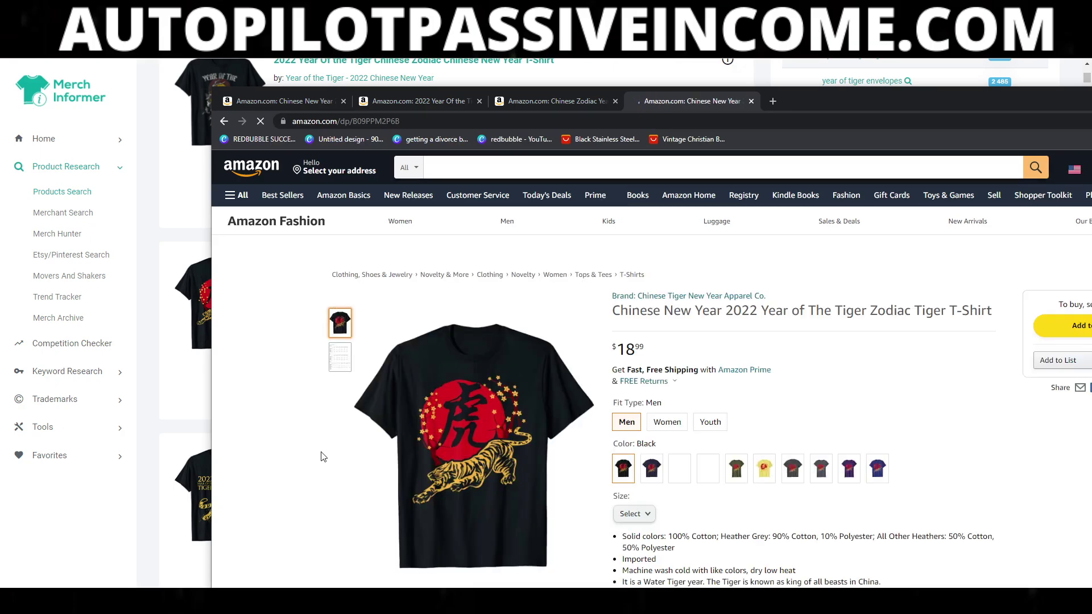
{"action": "left_click", "coordinate": [174, 419]}
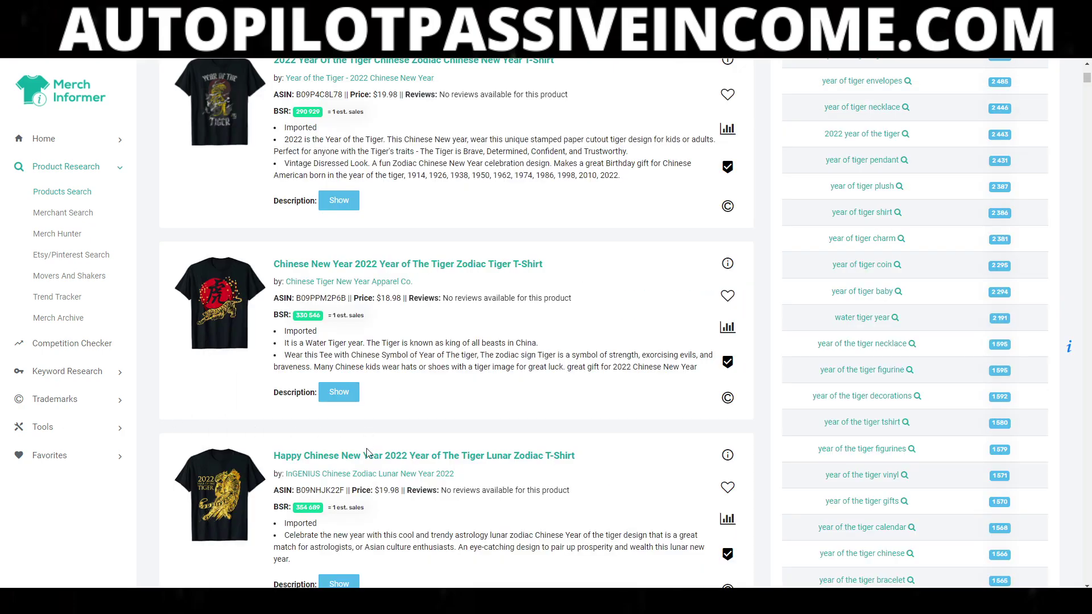
{"action": "scroll", "coordinate": [369, 455], "scroll_direction": "down", "scroll_amount": 5}
{"action": "scroll", "coordinate": [370, 471], "scroll_direction": "down", "scroll_amount": 1}
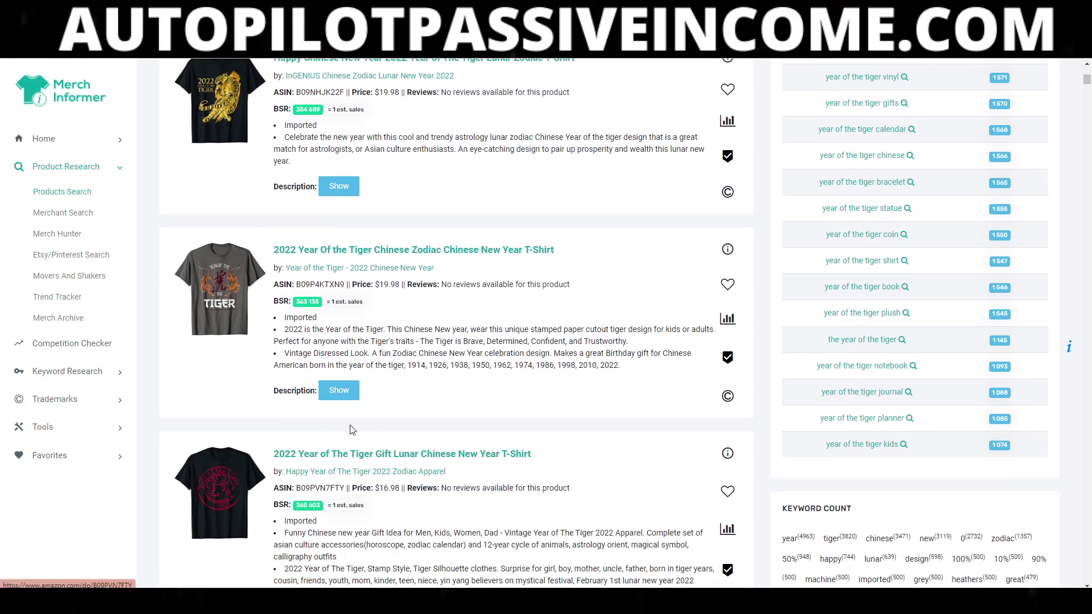
Copy the Retro Sunset Year of The Tiger shirt's link and open a blank incognito tab
{"action": "scroll", "coordinate": [267, 512], "scroll_direction": "down", "scroll_amount": 4}
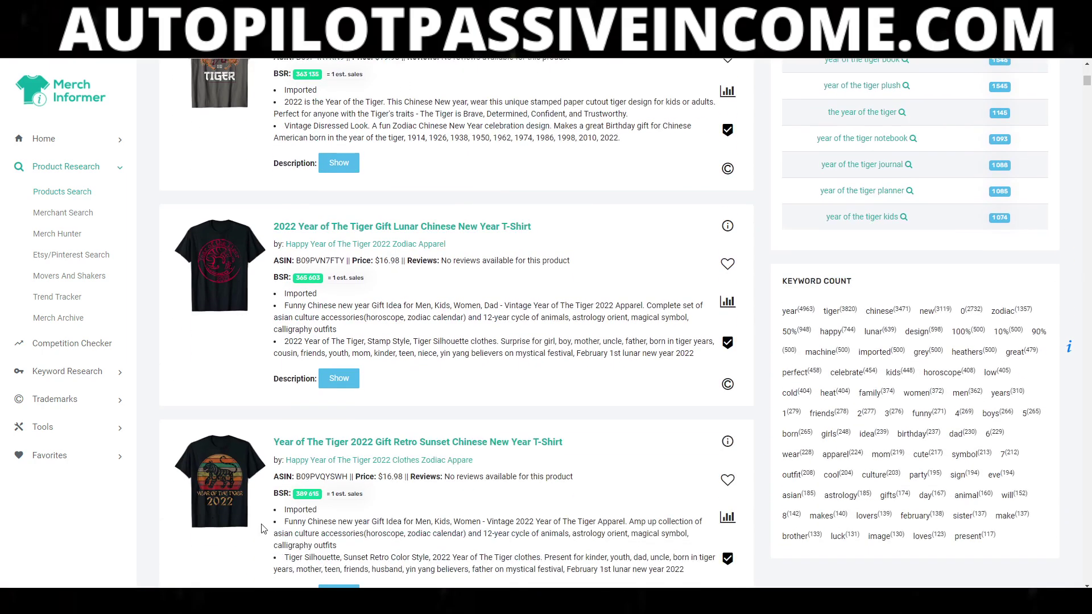
{"action": "right_click", "coordinate": [406, 448]}
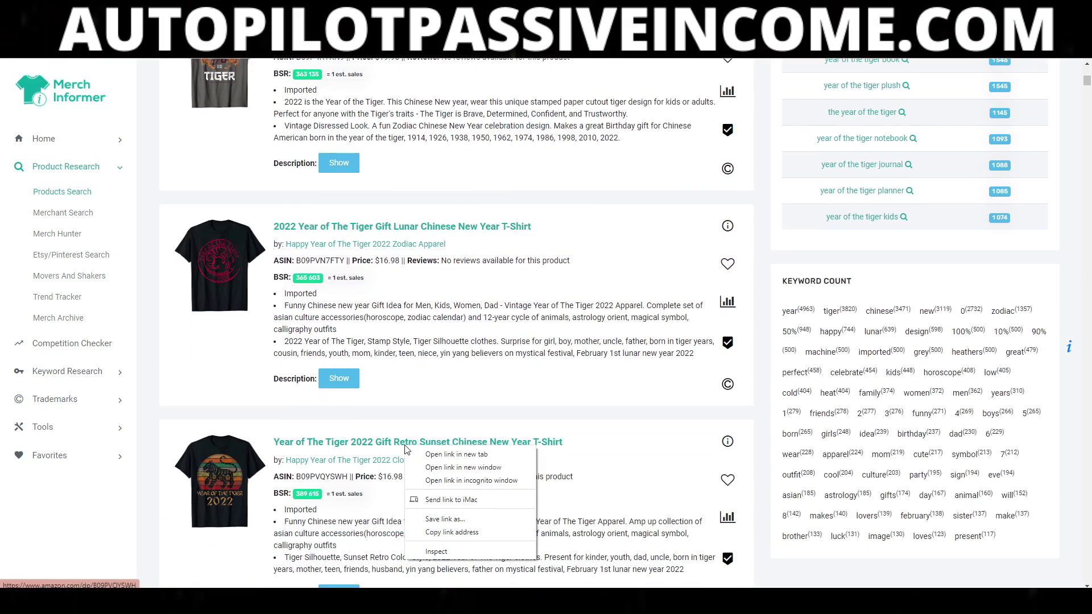
{"action": "left_click", "coordinate": [453, 532]}
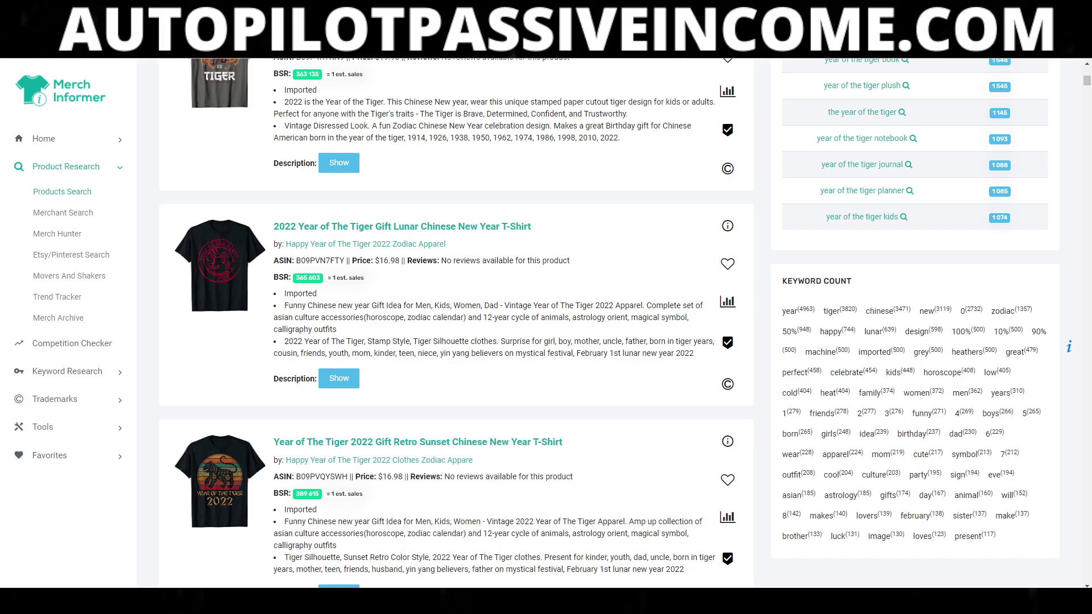
{"action": "left_click", "coordinate": [463, 554]}
{"action": "left_click", "coordinate": [772, 101]}
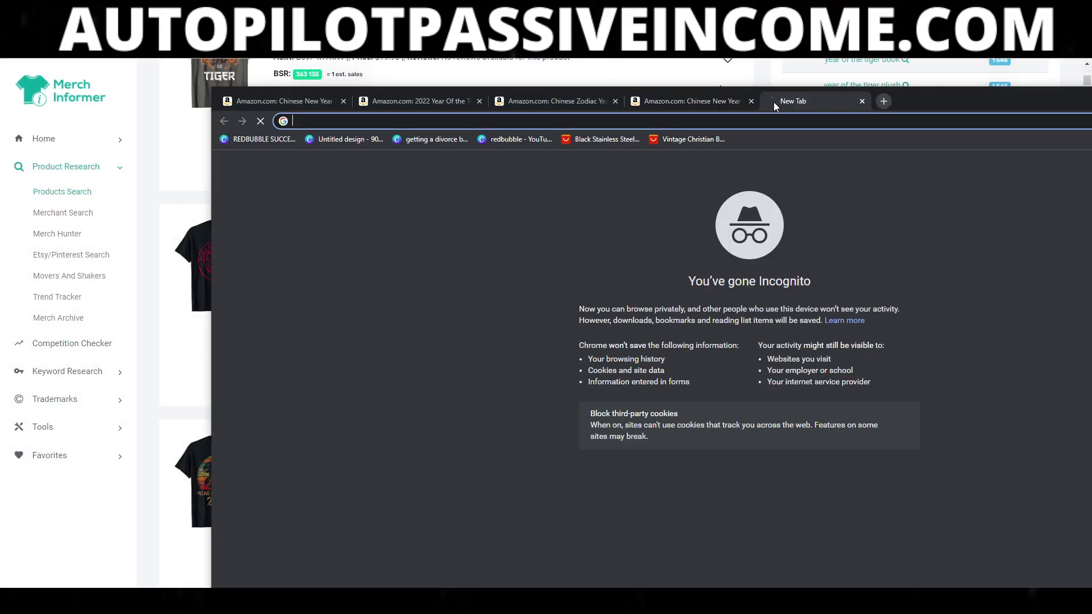